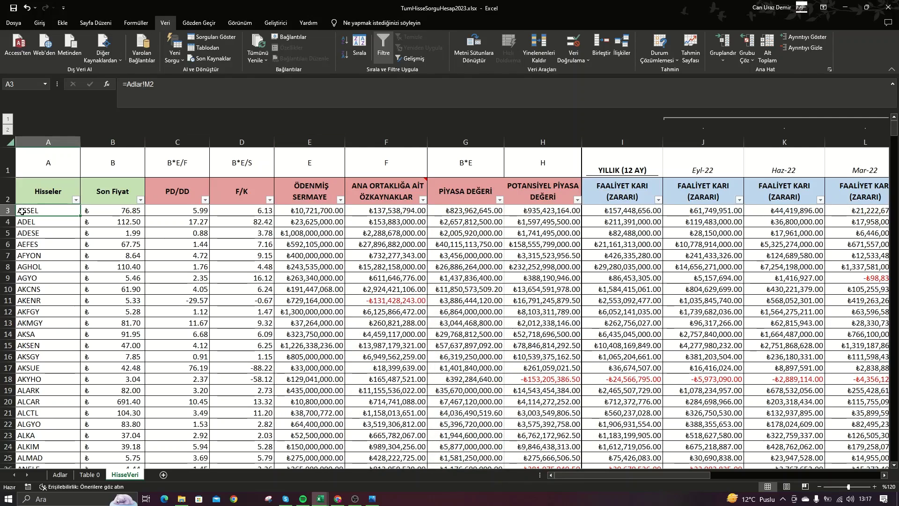
Step: Open the Hisseler column's filter list and close it without applying a filter
click(76, 200)
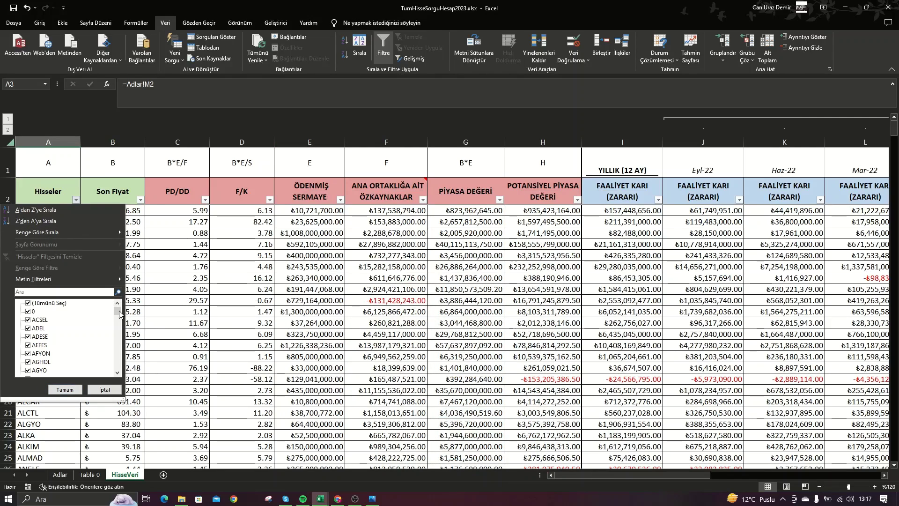
drag(117, 310, 124, 358)
key(Escape)
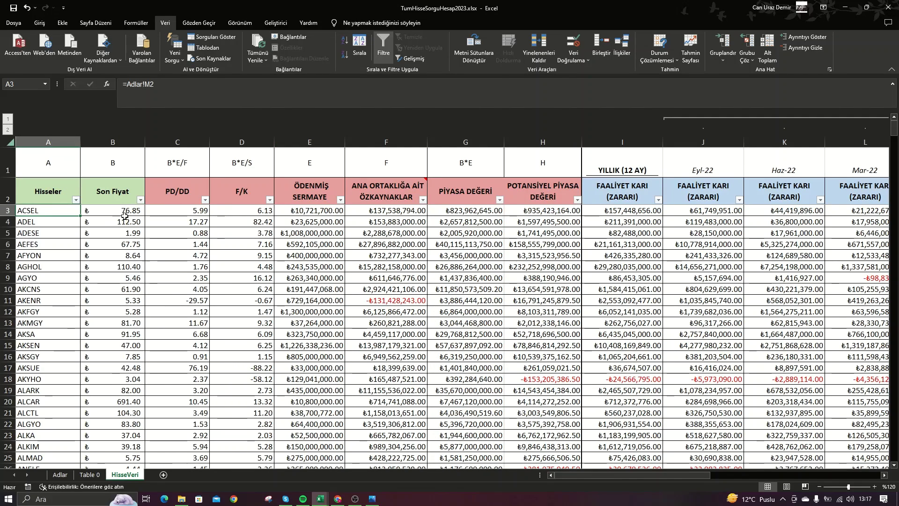
Step: Review the ÖDENMİŞ SERMAYE, PİYASA DEĞERİ and NET VARLIK headers and ACSEL's TOPLAM KAYNAKLAR formula
click(309, 192)
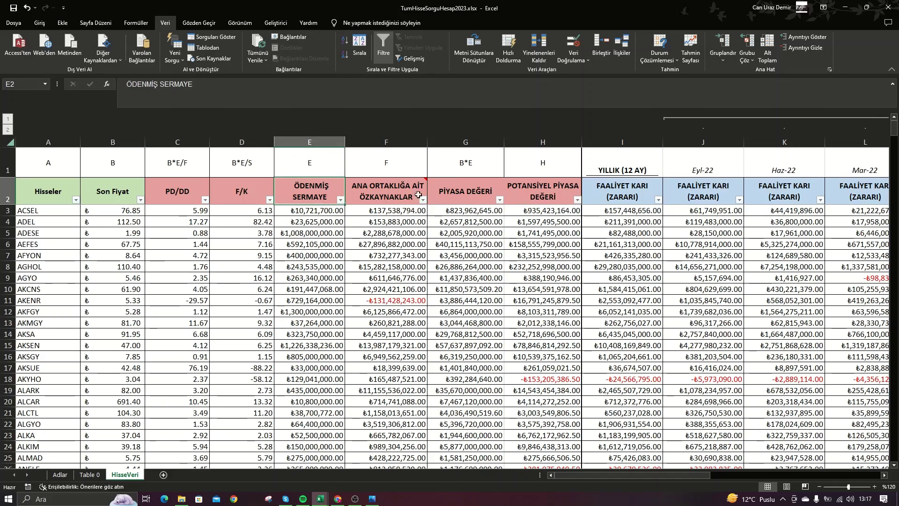
click(479, 190)
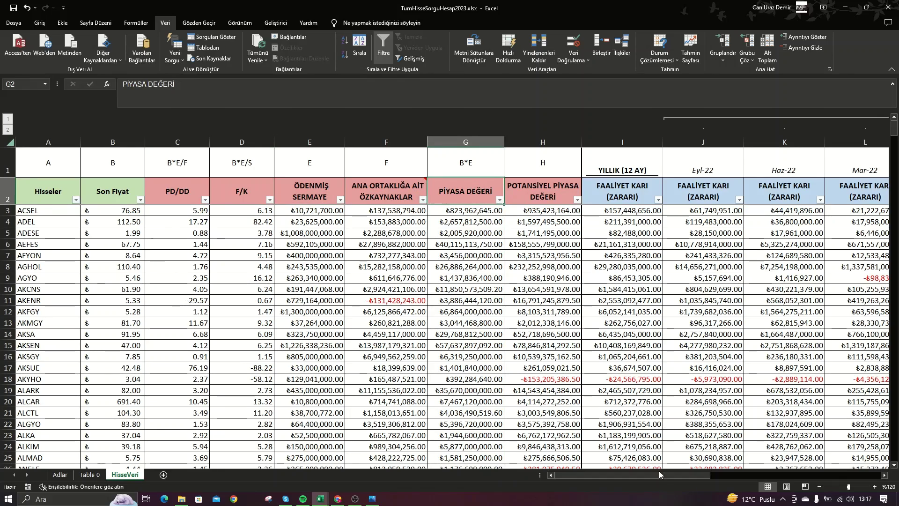
drag(664, 474, 787, 482)
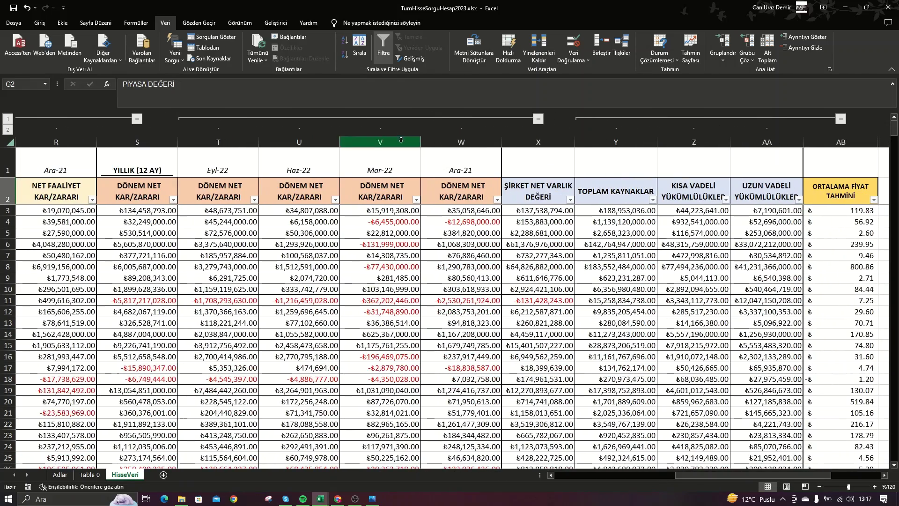
drag(538, 162, 539, 288)
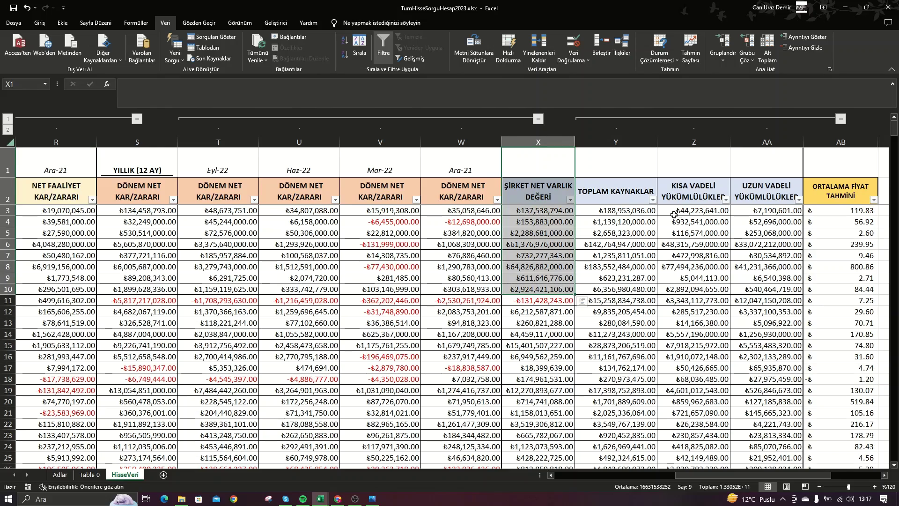
click(616, 210)
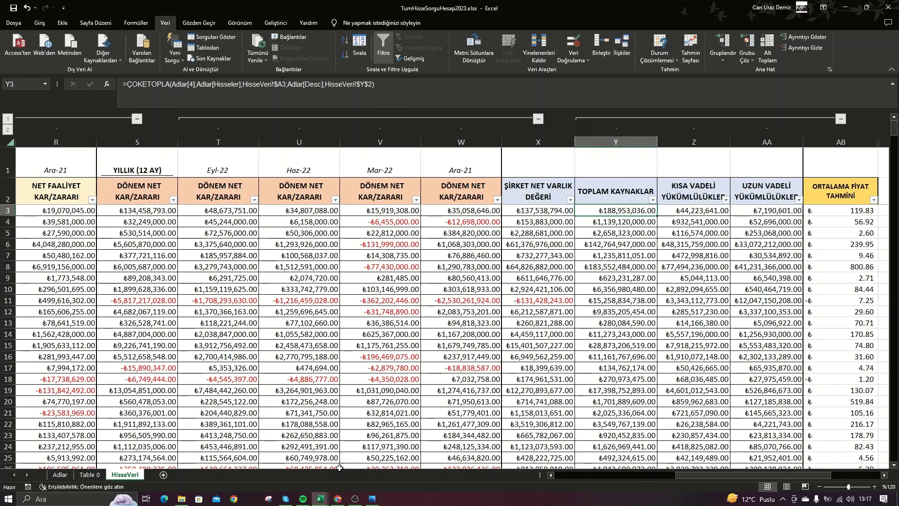
drag(763, 475, 642, 476)
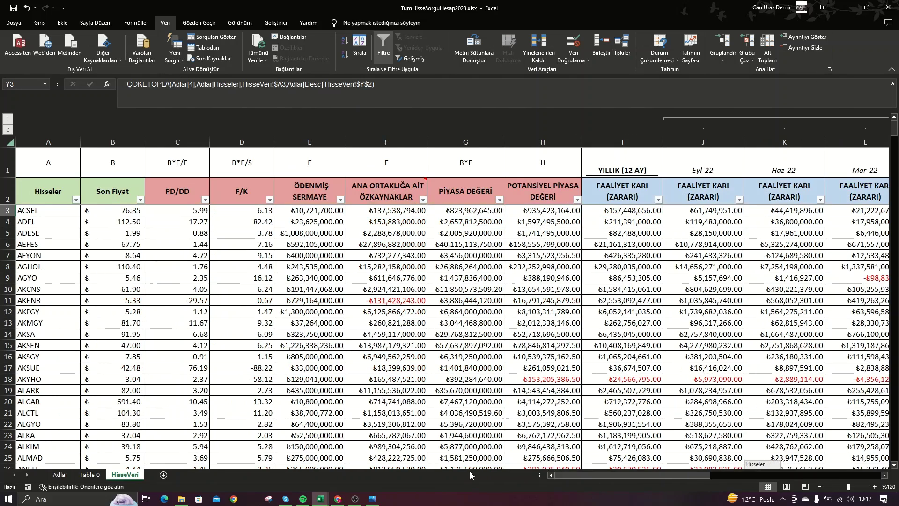
Step: Move further down the Hisseler stock list
scroll(54, 295, down, 8)
scroll(54, 295, down, 8)
click(53, 289)
key(Page_Down)
key(Page_Down)
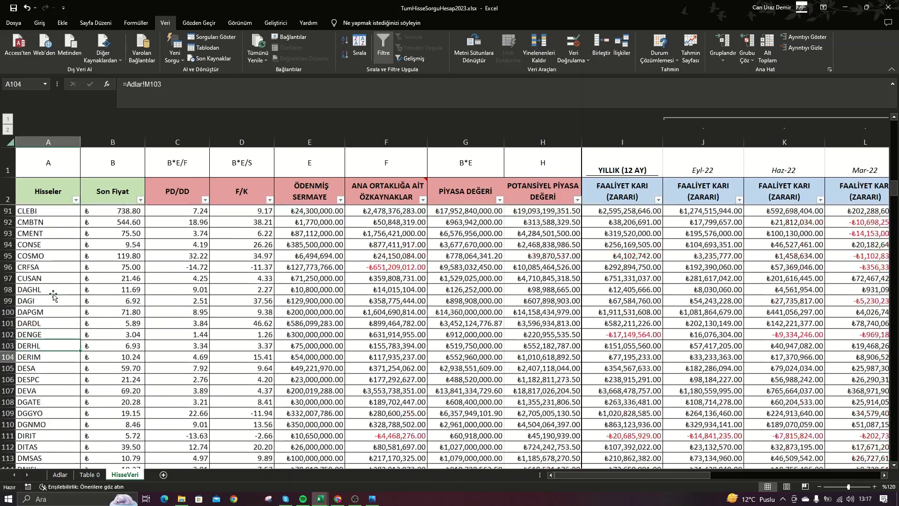
key(Page_Down)
key(Page_Down)
key(Page_Down)
key(Page_Down)
key(Page_Down)
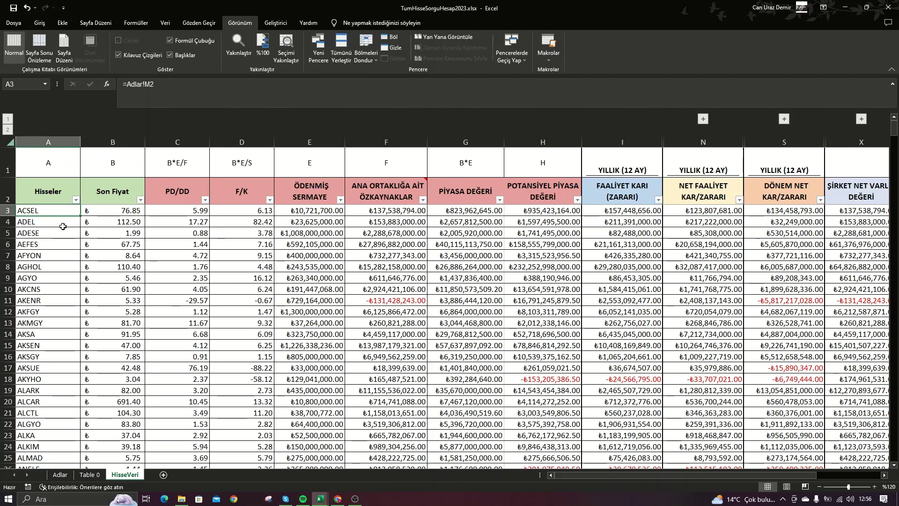
click(75, 199)
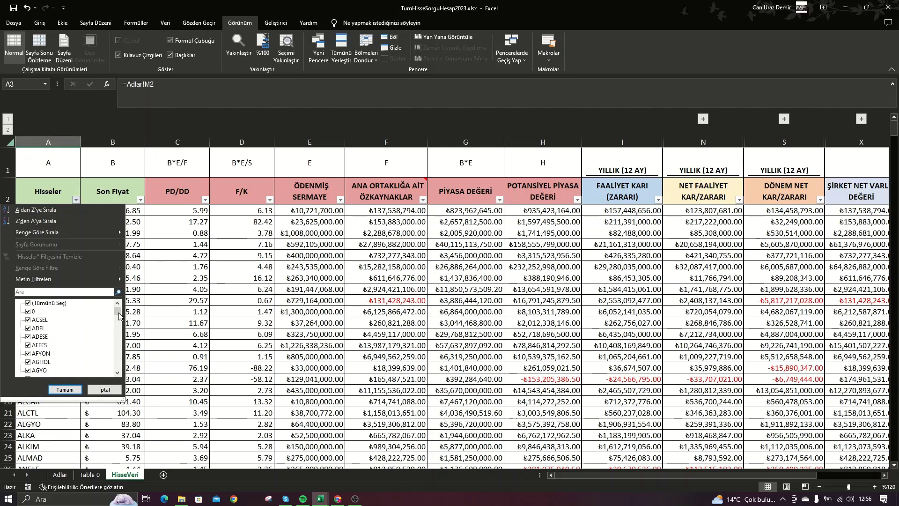
drag(118, 313, 122, 342)
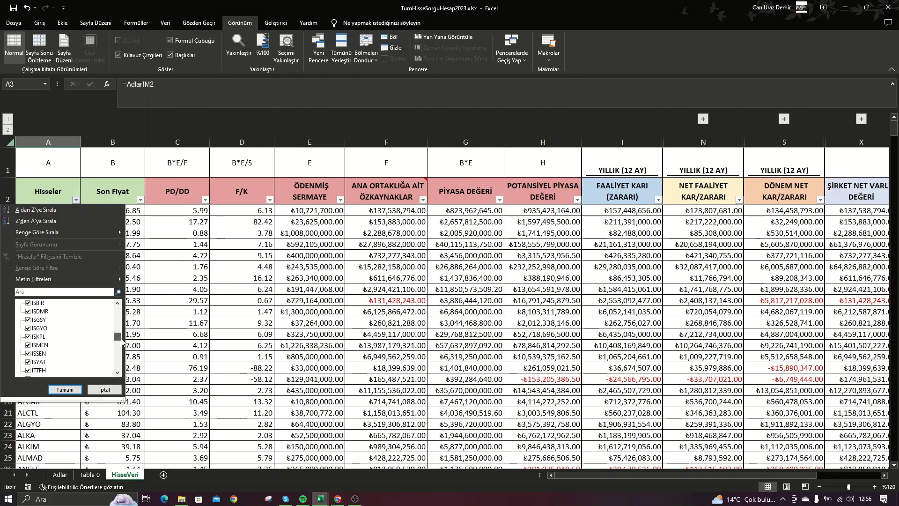
click(125, 206)
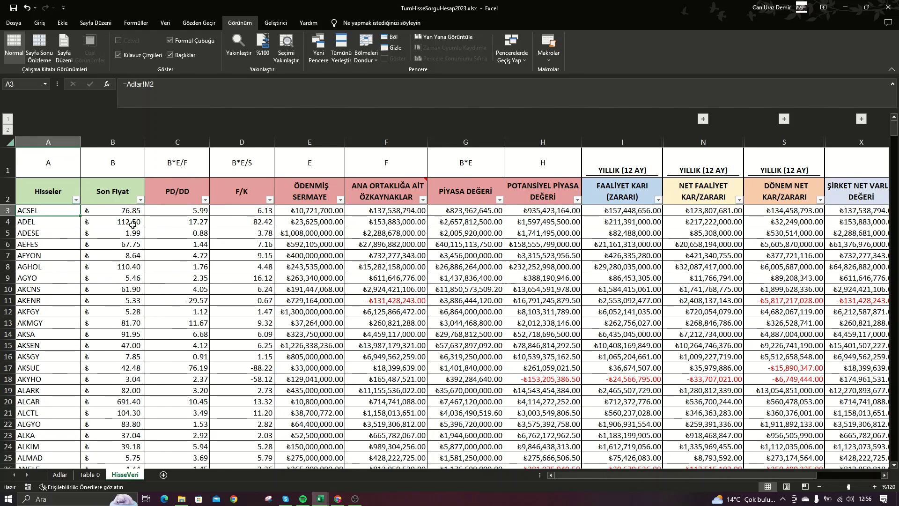
click(125, 208)
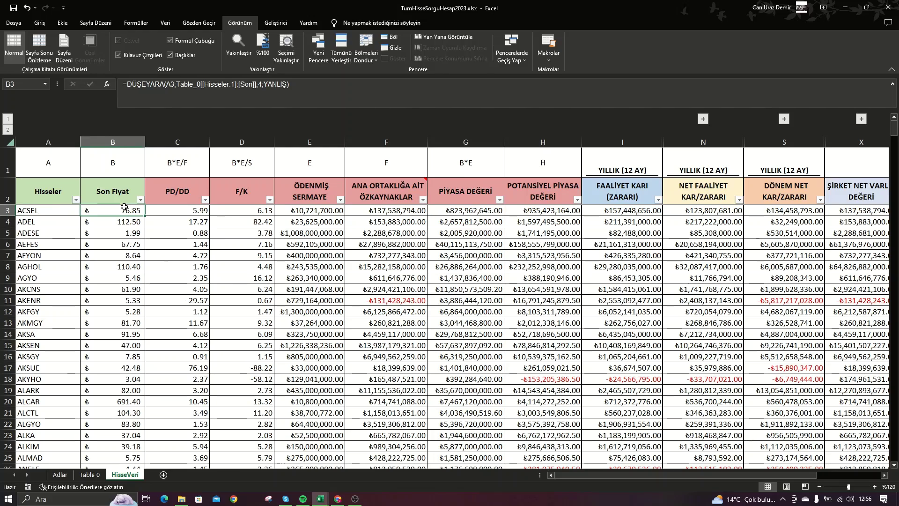
click(299, 215)
click(395, 213)
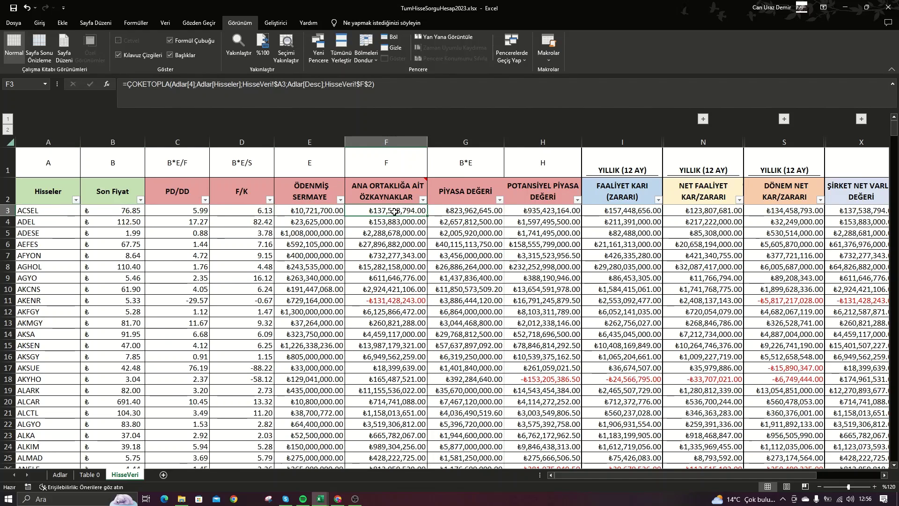
click(440, 212)
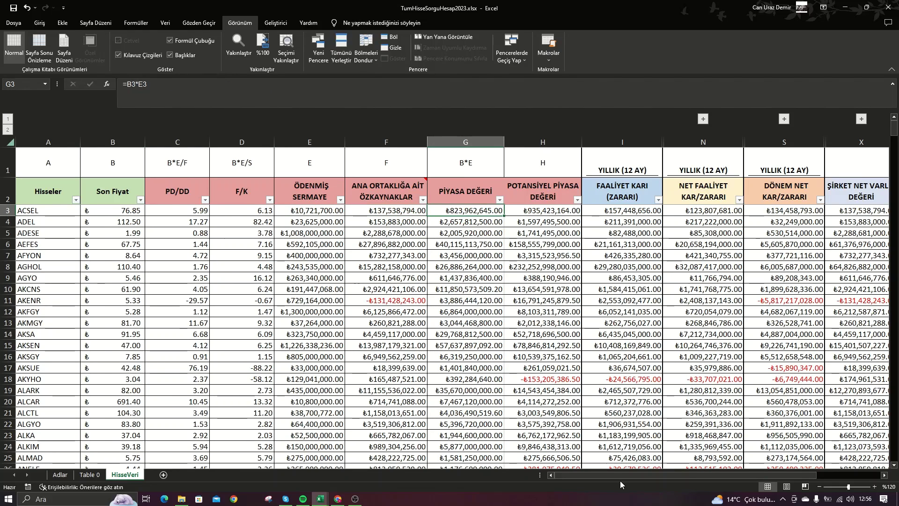
drag(631, 475, 666, 475)
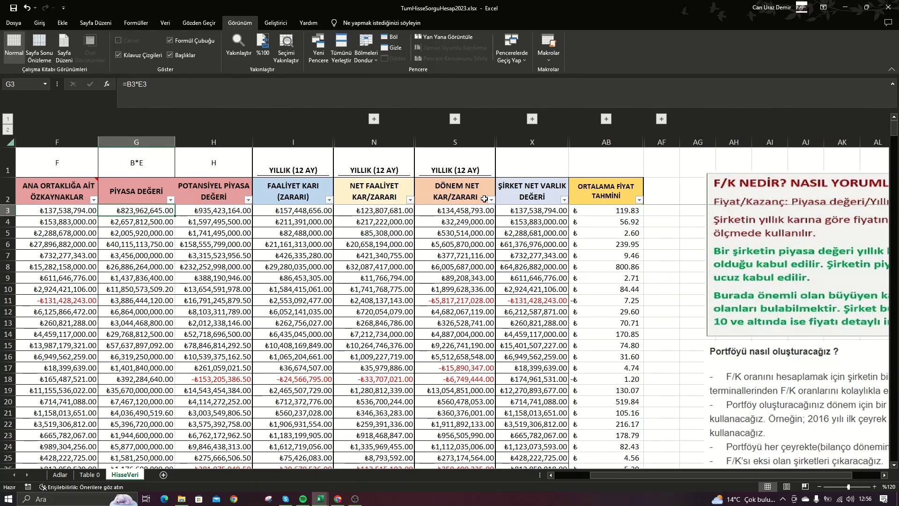
Step: Expand the quarterly FAALİYET KARI and NET FAALİYET KAR/ZARARI columns and check ACSEL's formulas
click(377, 120)
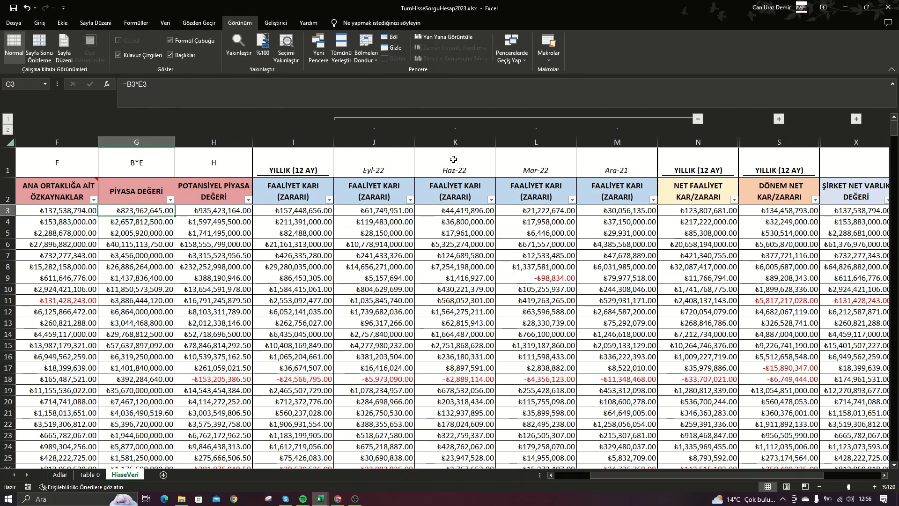
drag(373, 166, 617, 166)
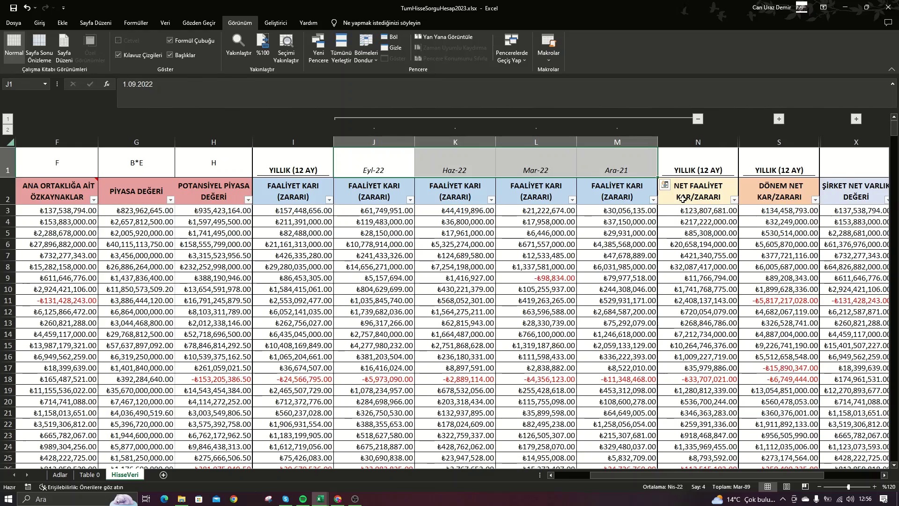
click(778, 119)
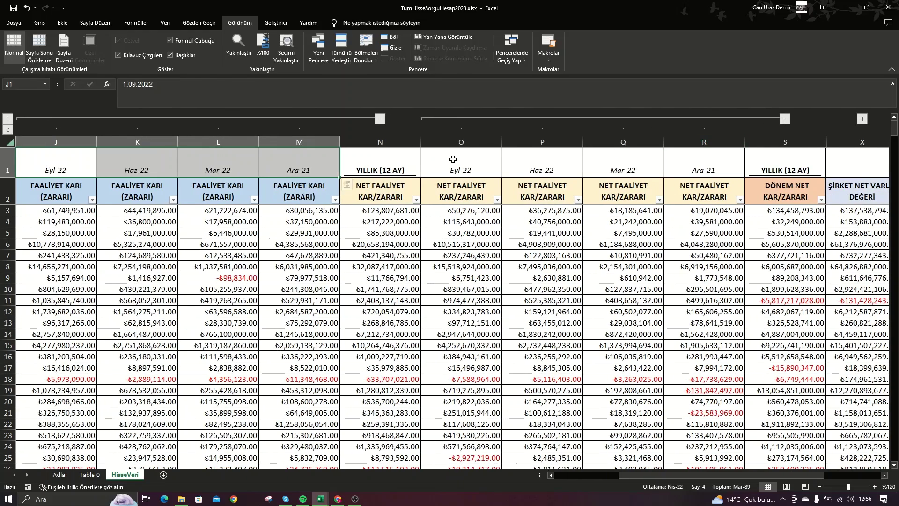
drag(461, 167, 685, 169)
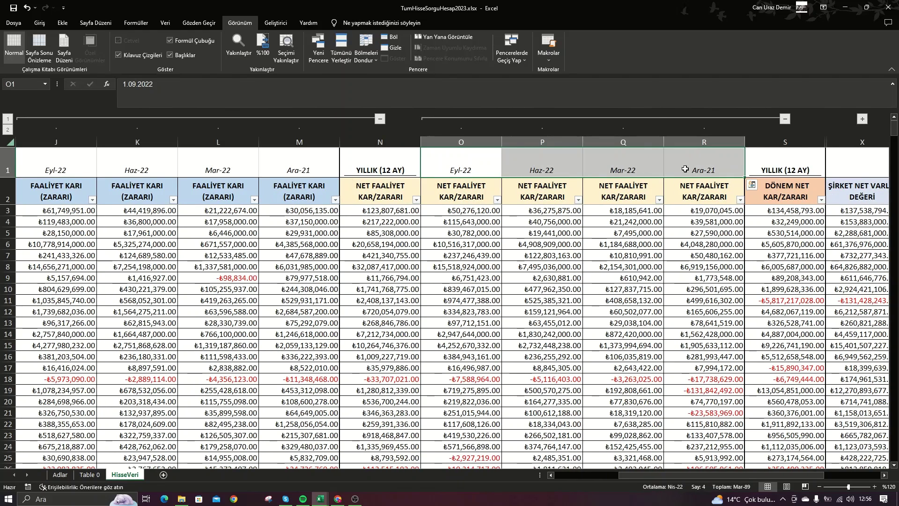
click(465, 209)
click(560, 208)
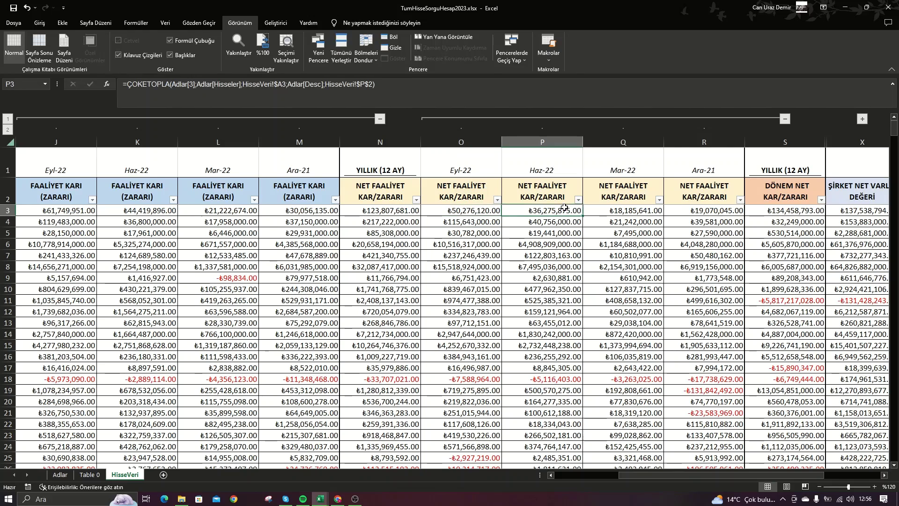
double_click(380, 211)
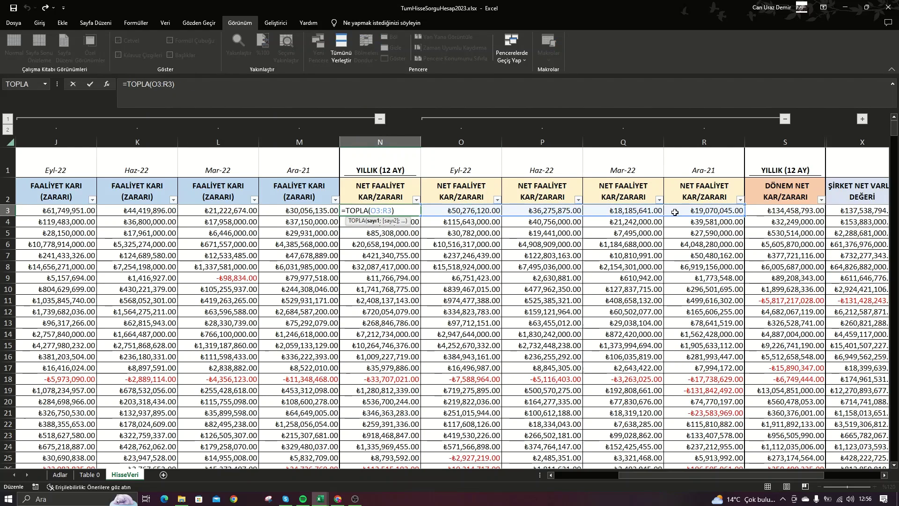
key(Escape)
Step: Autofit the TOPLAM KAYNAKLAR column so its values display fully
scroll(866, 122, right, 5)
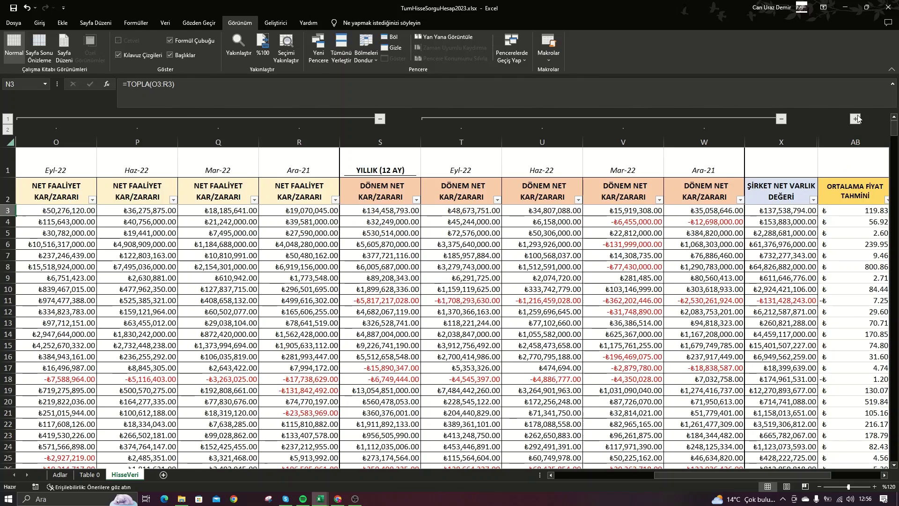
scroll(861, 118, right, 3)
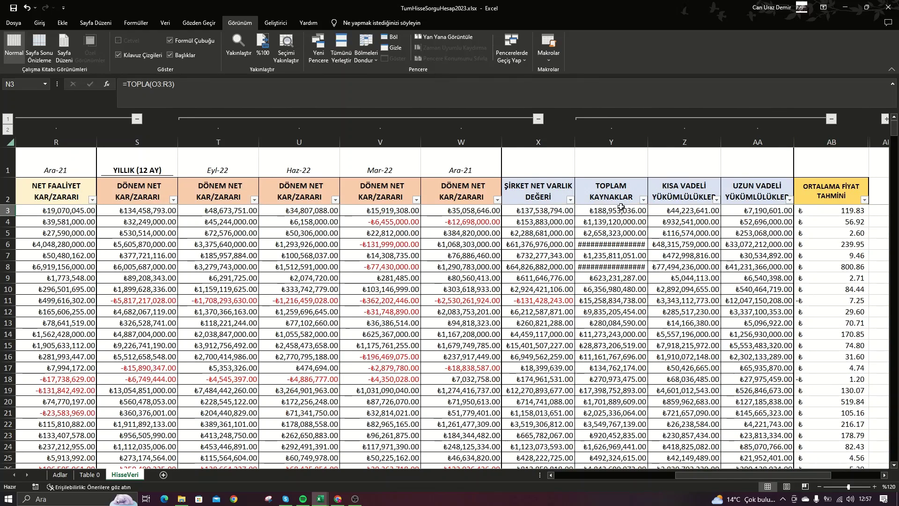
double_click(647, 142)
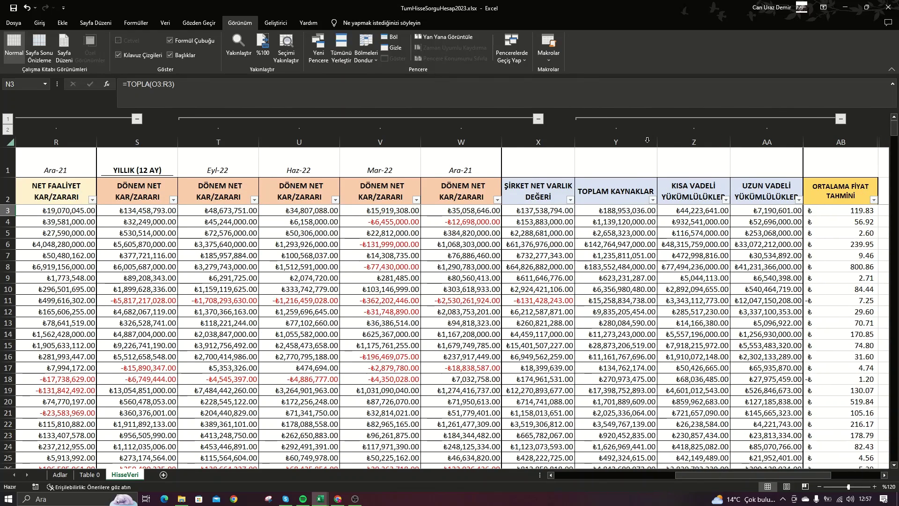
drag(729, 476, 558, 474)
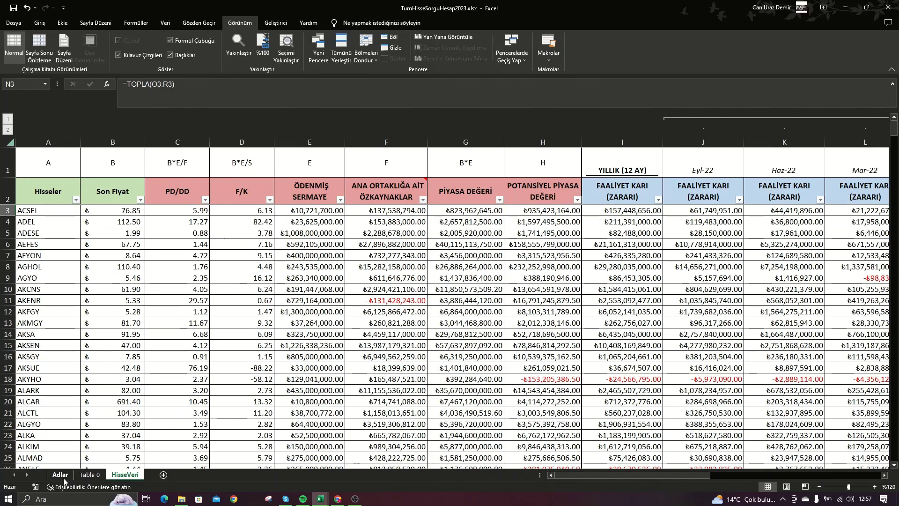
click(62, 475)
click(81, 475)
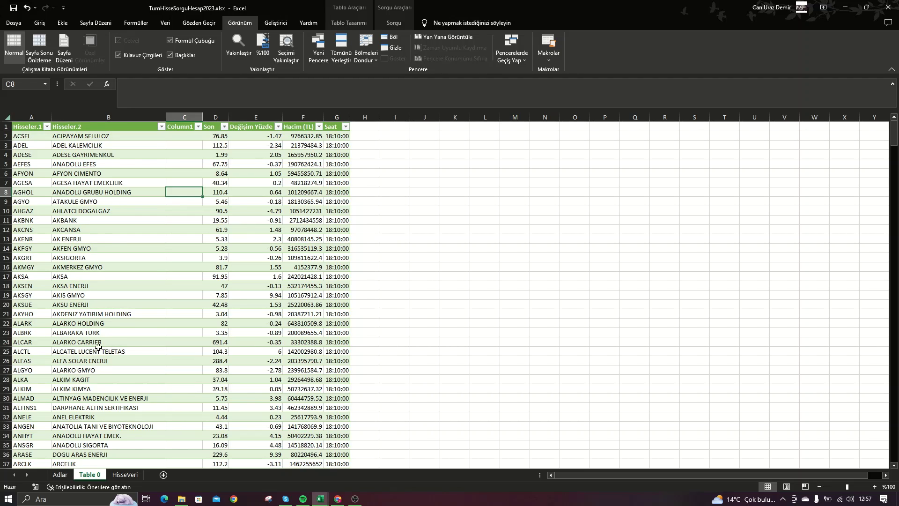
click(64, 479)
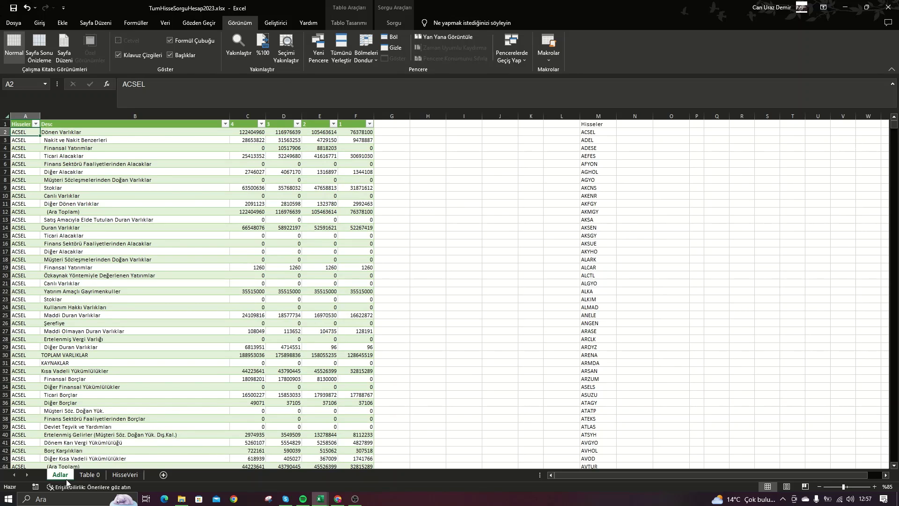
click(87, 475)
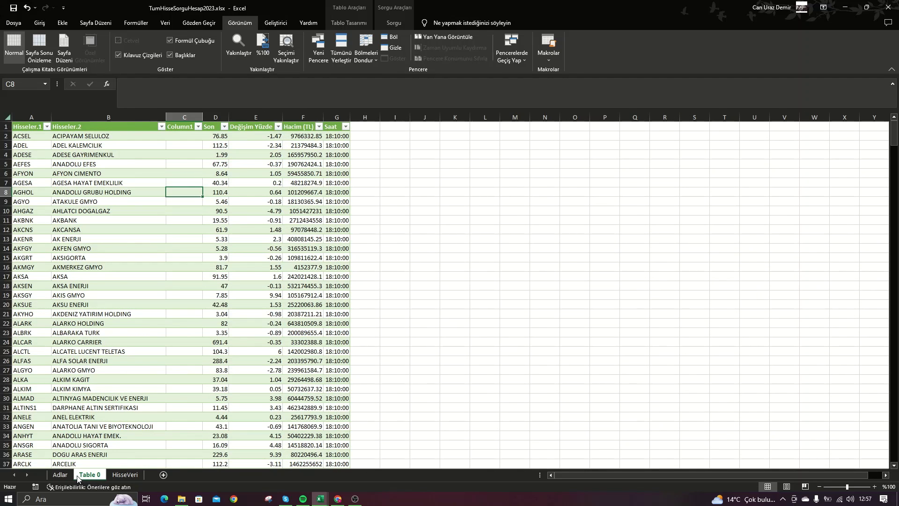
click(59, 476)
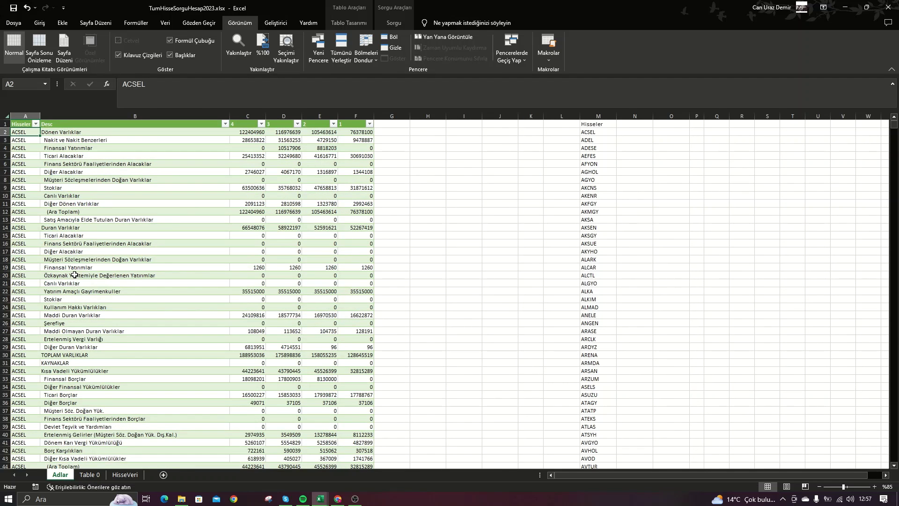
click(36, 124)
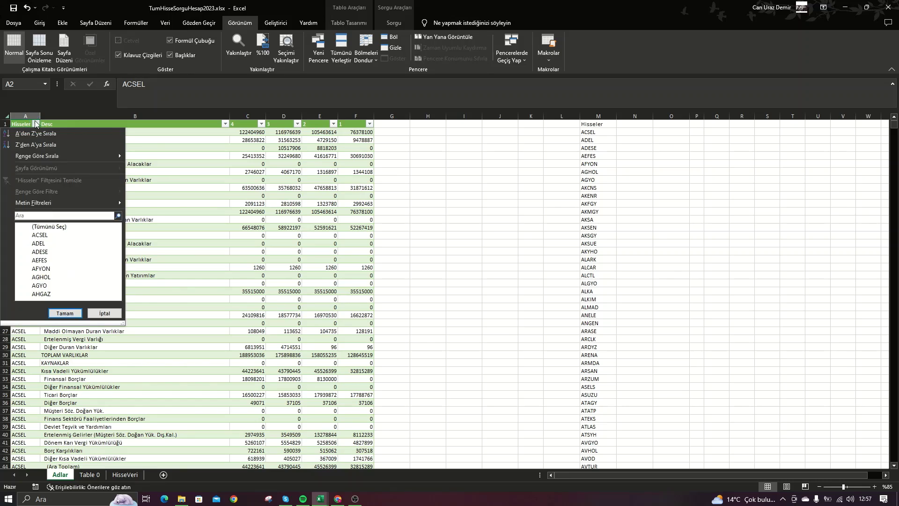
drag(120, 238, 120, 262)
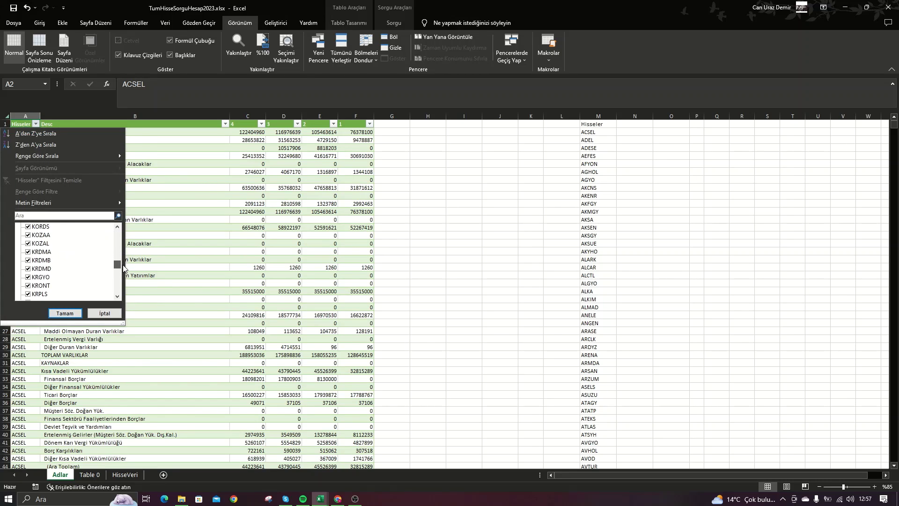
key(Escape)
click(63, 131)
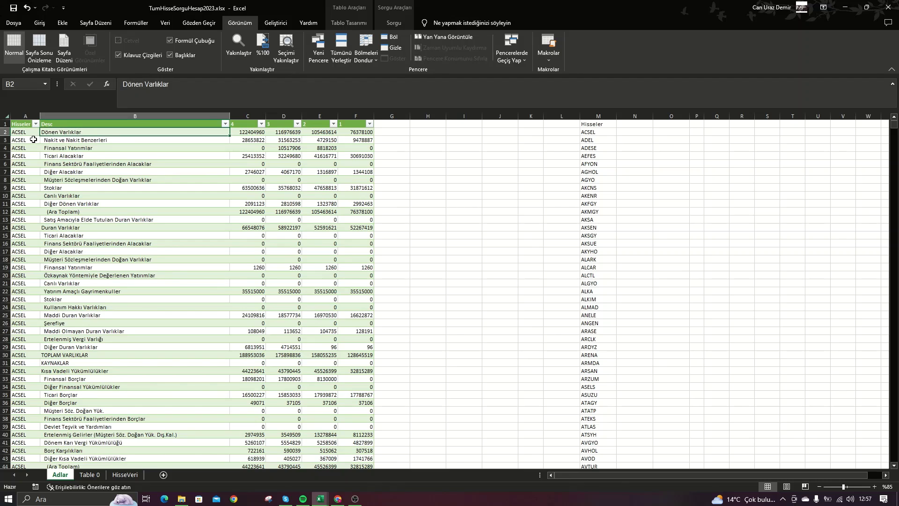
click(33, 140)
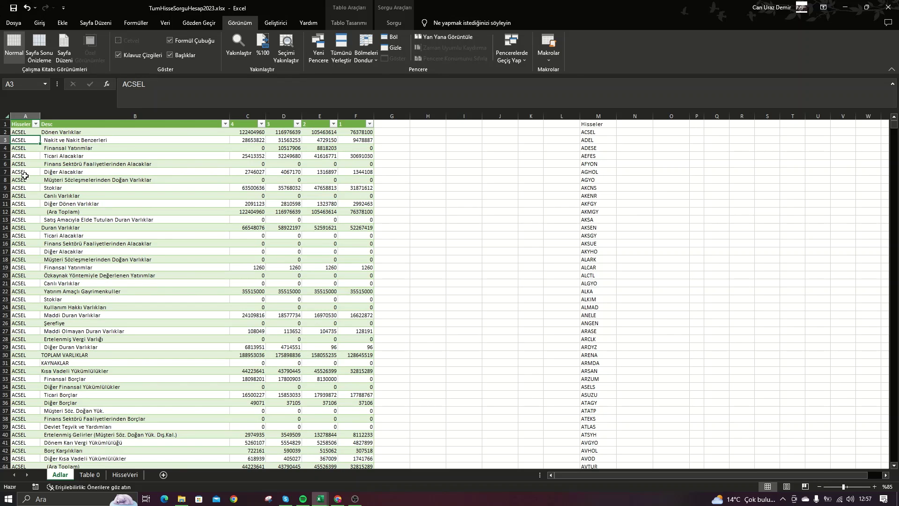
key(ctrl+f)
Step: Search for INDES to reach the INDES rows at A29990 and select that table row
text(INDES)
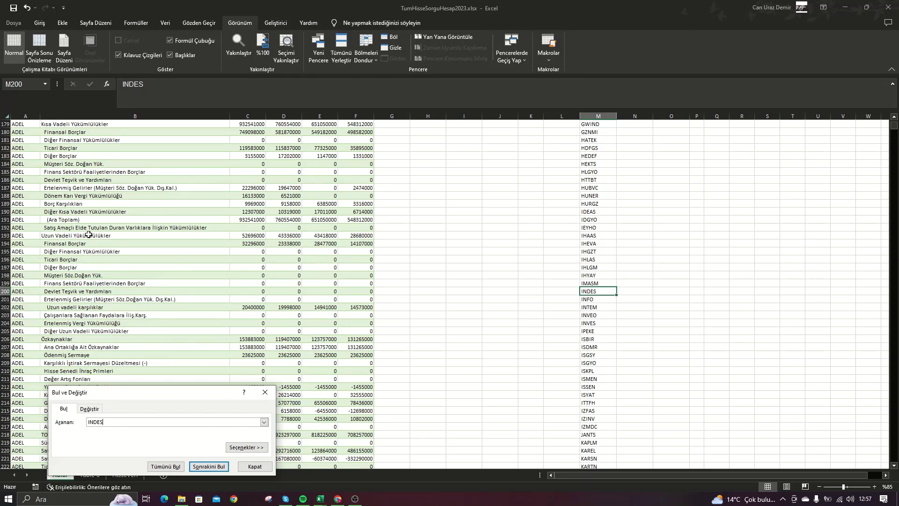
key(Return)
key(Escape)
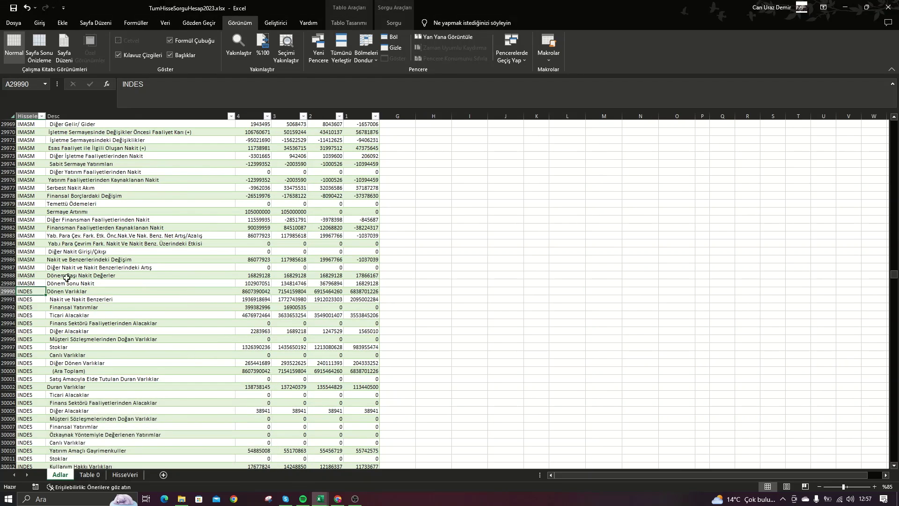
scroll(47, 288, down, 1)
key(shift+space)
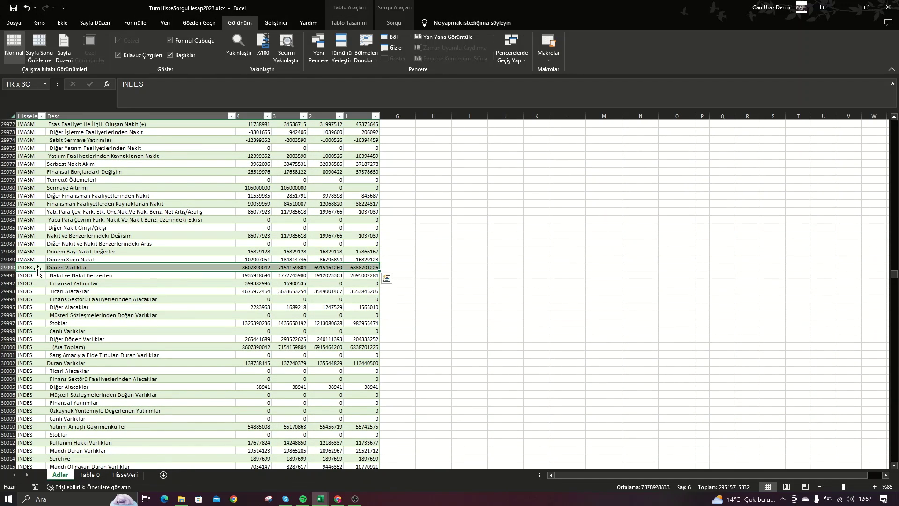
Step: Review the quarterly columns headed 4, 3, 2 and 1 by selecting each in turn
ctrl+scroll(32, 291, up, 1)
ctrl+scroll(32, 292, up, 2)
ctrl+scroll(32, 292, up, 1)
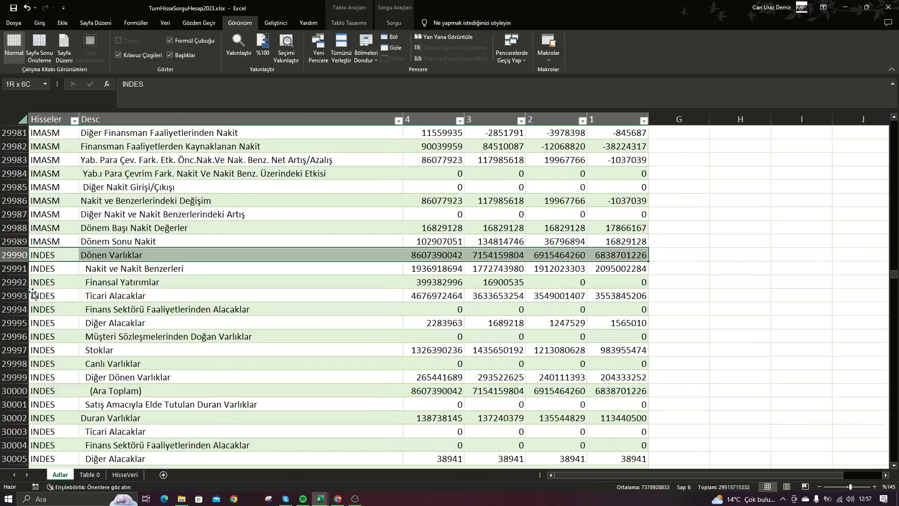
ctrl+scroll(32, 292, up, 2)
ctrl+scroll(43, 288, up, 2)
ctrl+scroll(52, 283, up, 1)
ctrl+scroll(61, 279, down, 1)
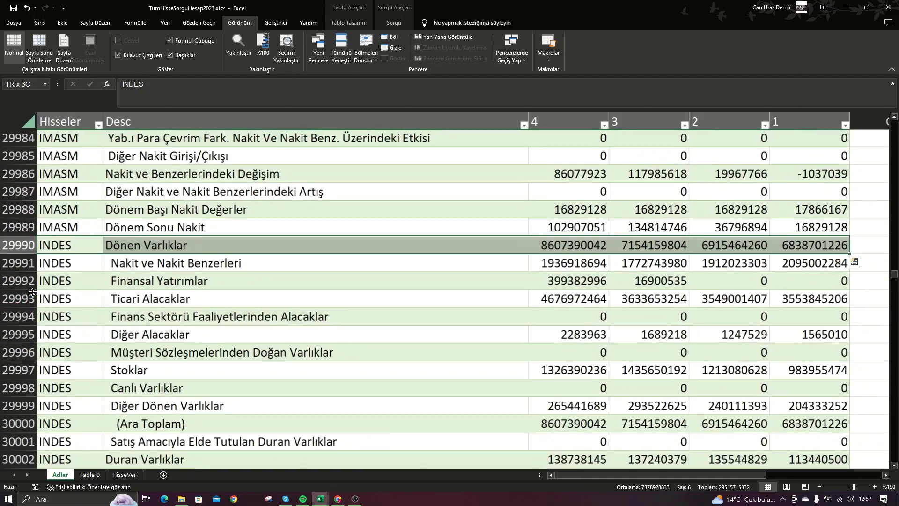
ctrl+scroll(71, 275, down, 1)
ctrl+scroll(70, 274, down, 1)
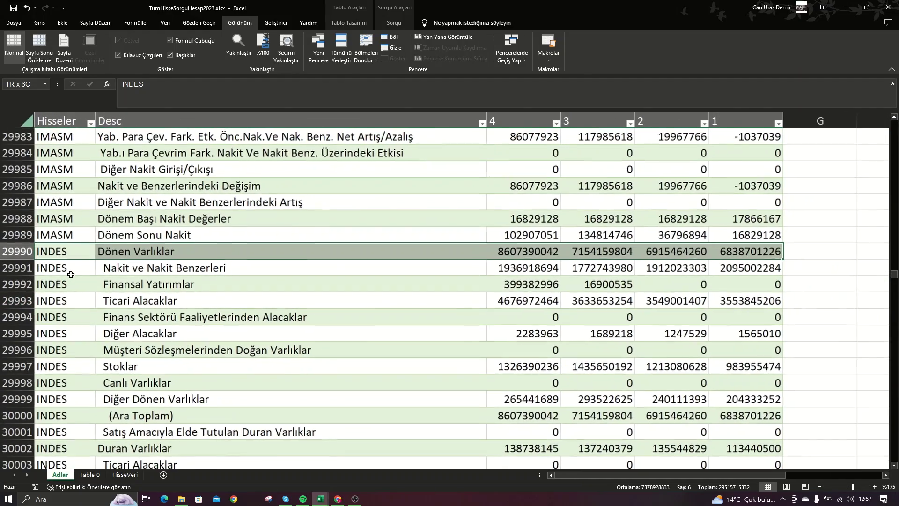
click(537, 112)
click(604, 115)
click(674, 115)
click(744, 115)
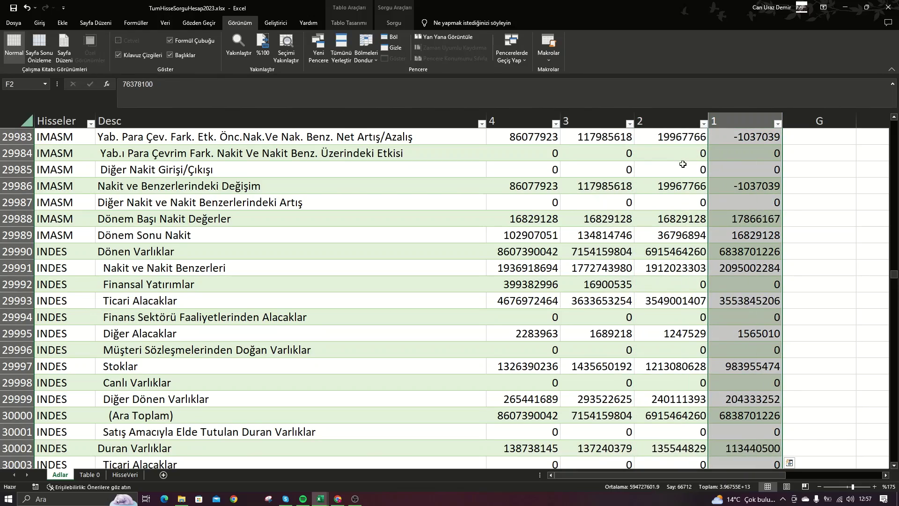
click(514, 117)
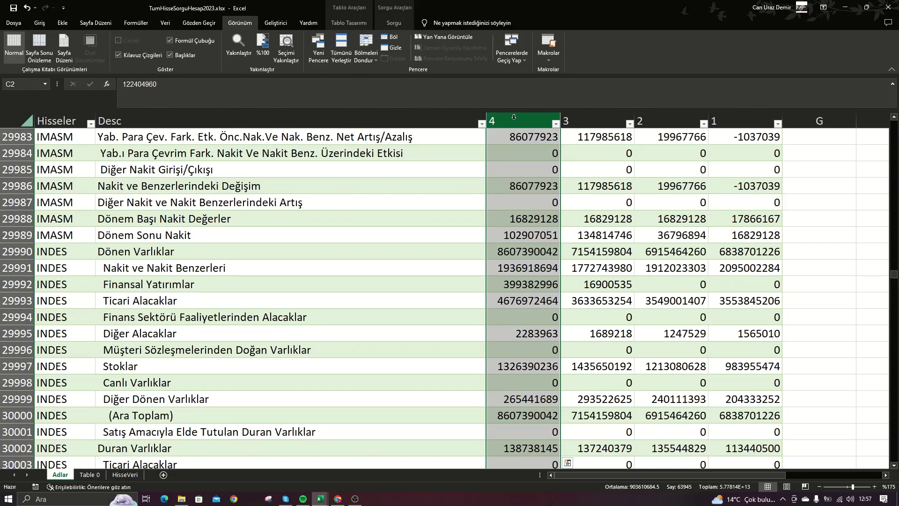
click(581, 116)
click(668, 115)
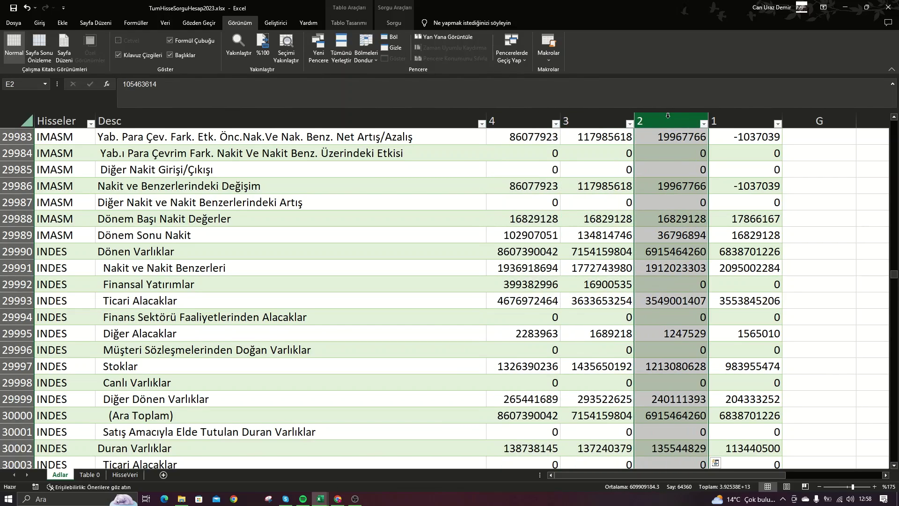
click(724, 114)
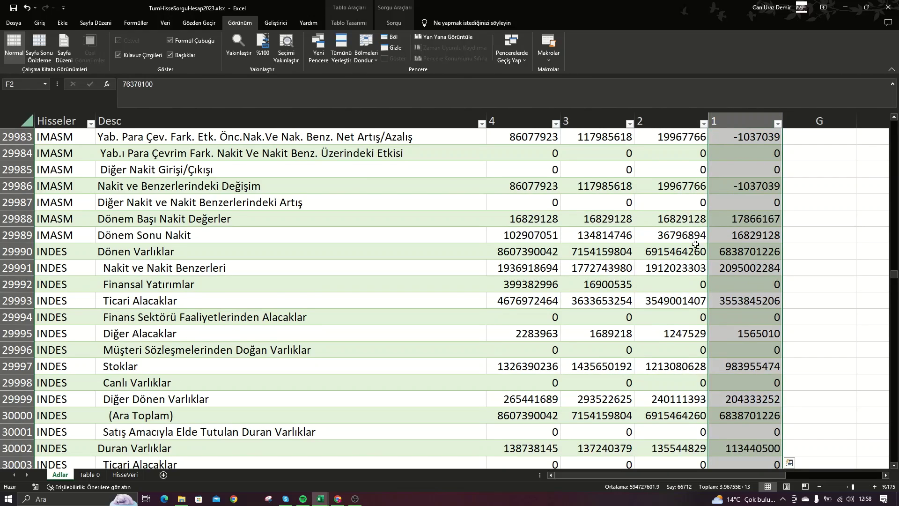
Step: Reselect the INDES Dönen Varlıklar row 29990 and switch to the İş Yatırım INDES page
click(164, 250)
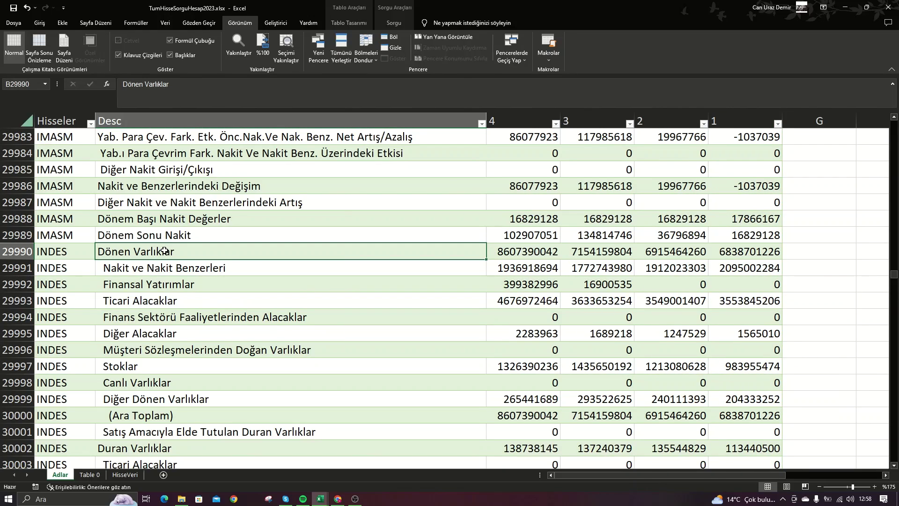
key(shift+space)
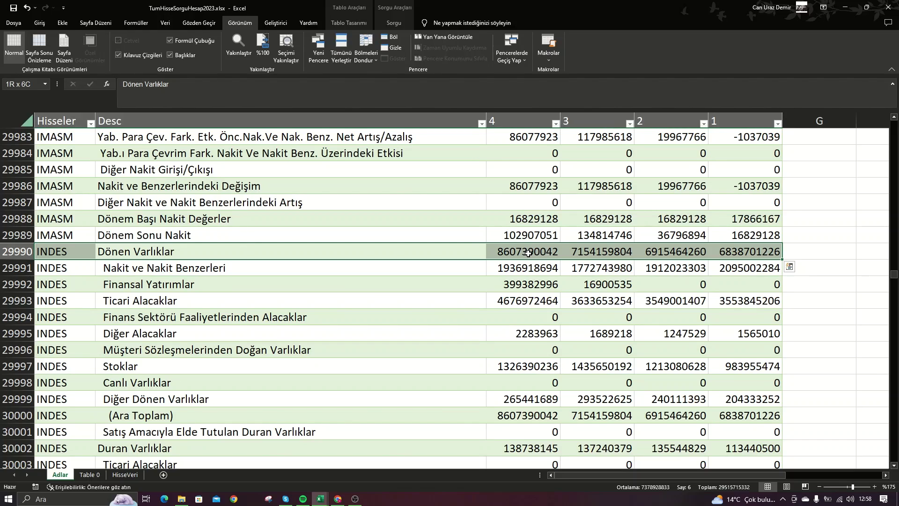
key(alt+Tab)
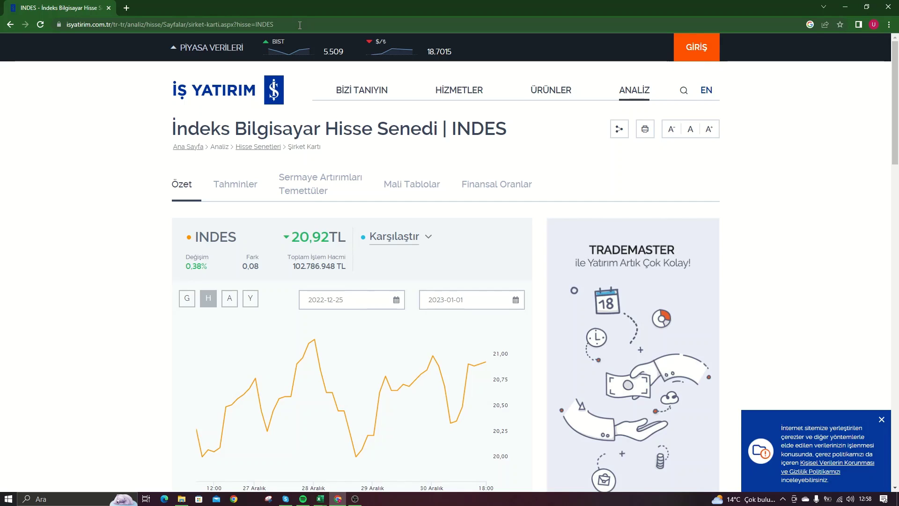
click(281, 24)
click(282, 24)
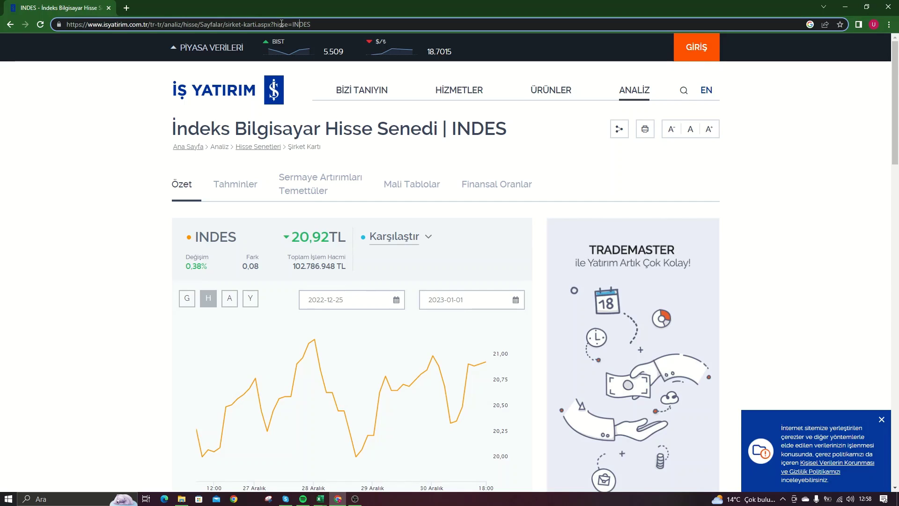
double_click(299, 24)
text(enk)
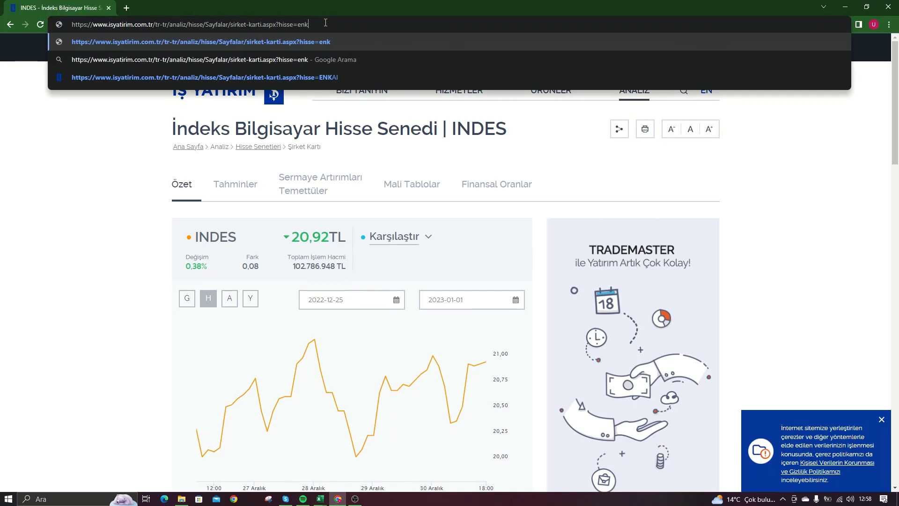
key(BackSpace)
key(BackSpace)
key(BackSpace)
text(E)
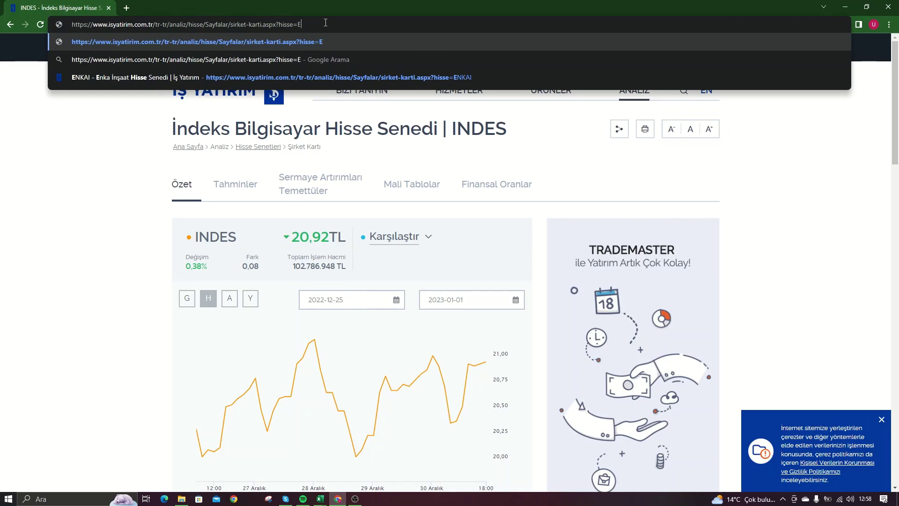
text(NKAI)
key(Return)
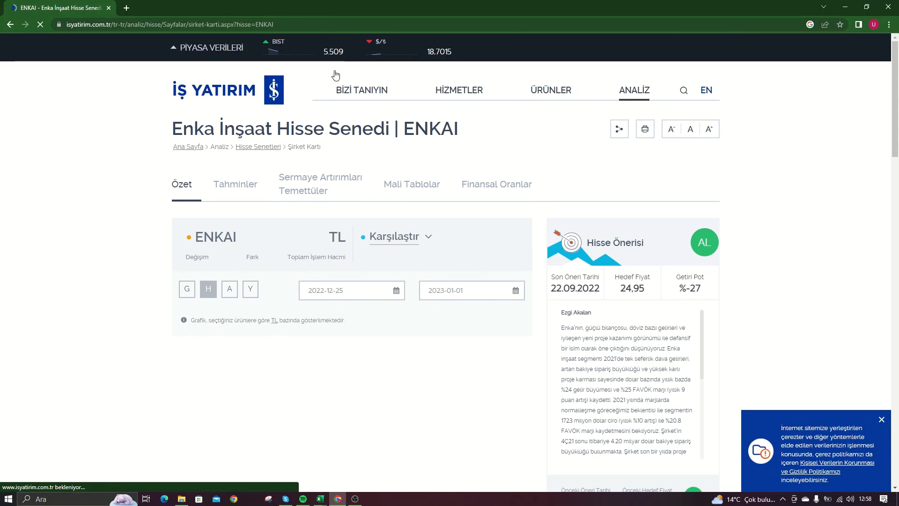
click(282, 24)
drag(292, 25, 356, 27)
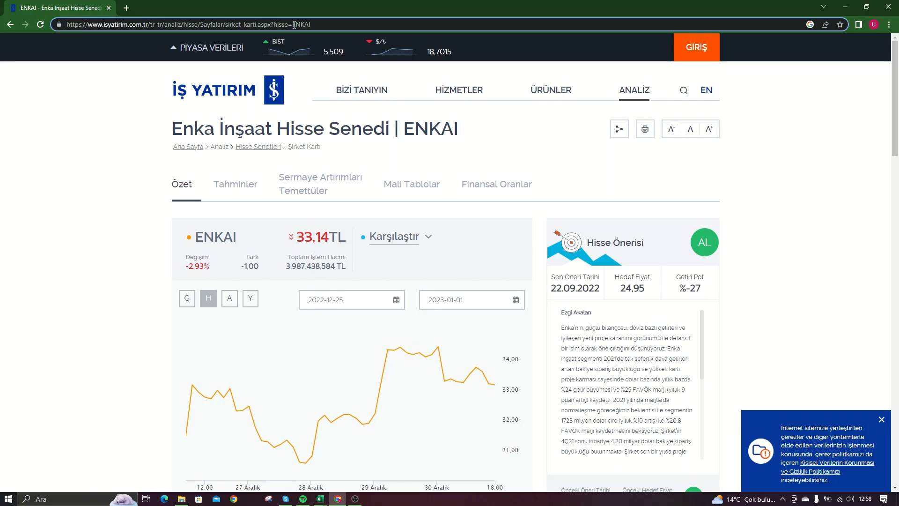
text(indes)
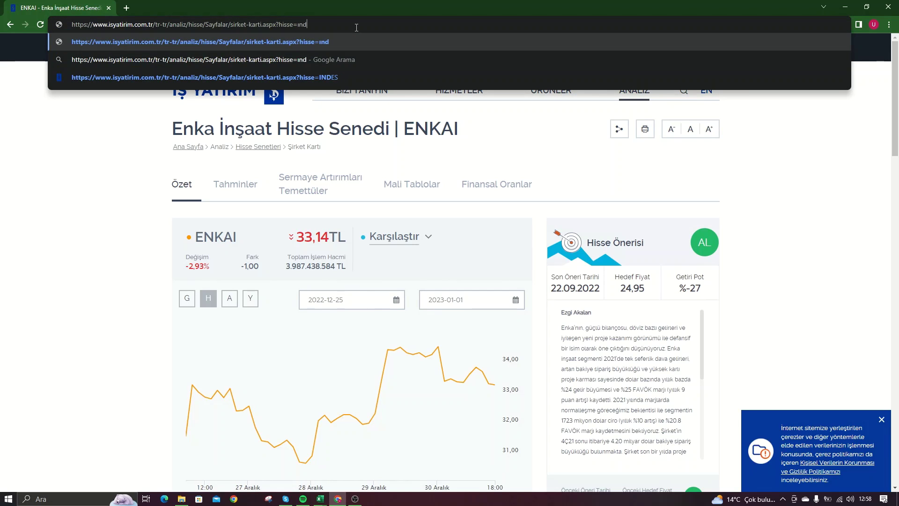
key(Return)
click(302, 24)
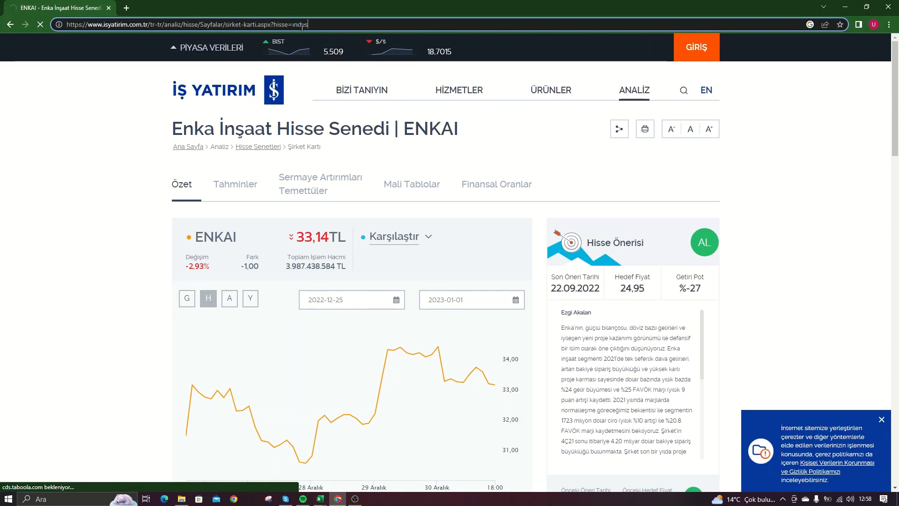
drag(294, 25, 333, 24)
text(INDES)
key(Return)
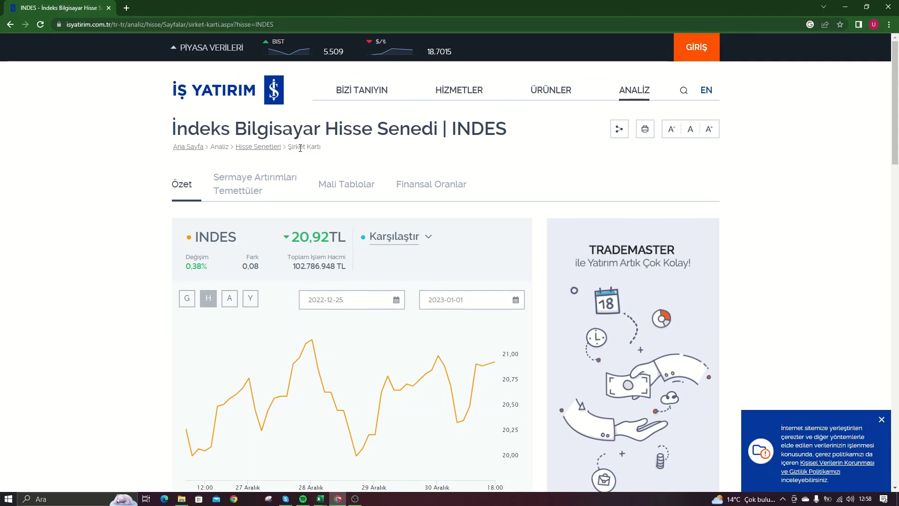
scroll(352, 166, down, 5)
scroll(353, 166, up, 6)
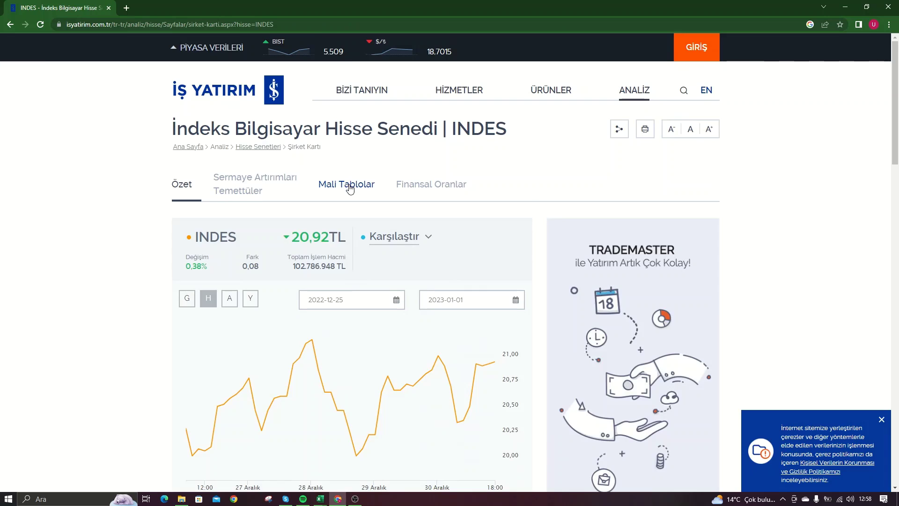
Step: Open INDES's Mali Tablolar and highlight Dönen Varlıklar 8.607.390.042 and Finansal Yatırımlar 399.382.996
click(350, 186)
drag(457, 349, 516, 355)
click(515, 356)
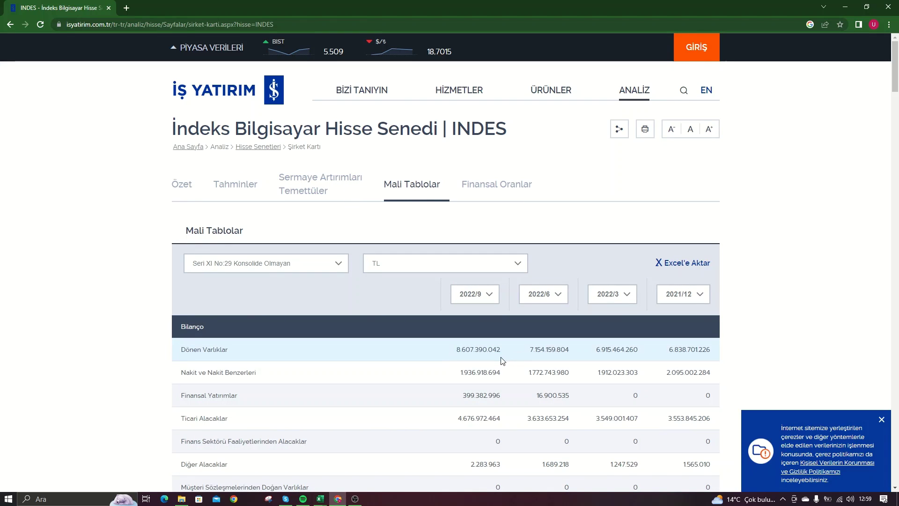
drag(452, 350, 516, 356)
click(485, 360)
click(517, 357)
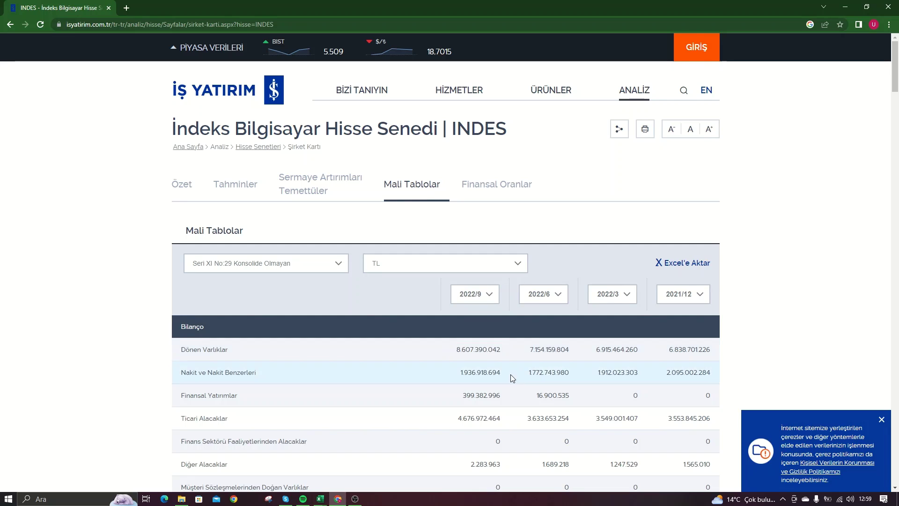
drag(457, 398, 511, 404)
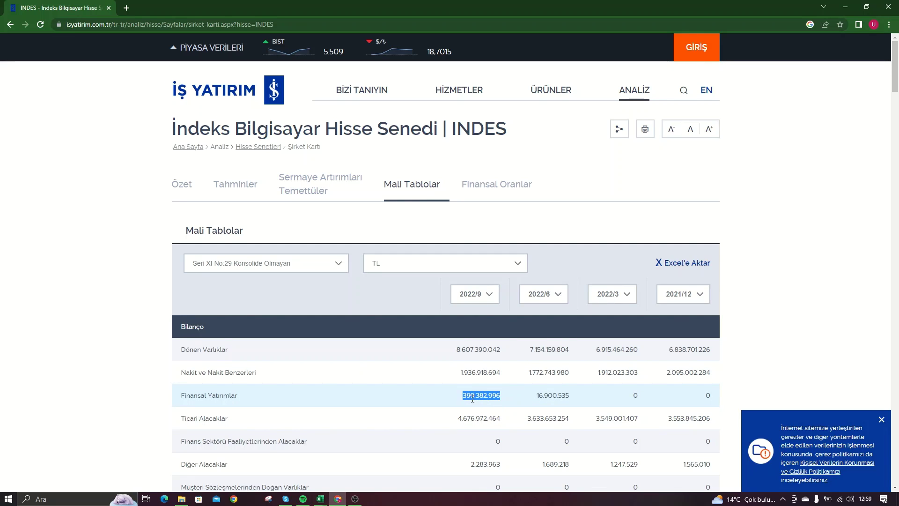
click(459, 413)
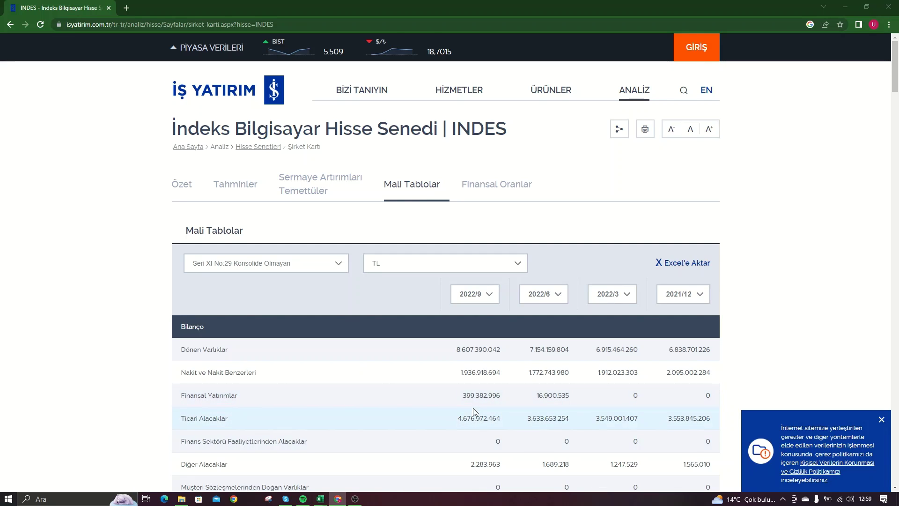
Step: In Excel, pick INDES values 399382996 and 16900535 and select the Dönen Varlıklar quarterly values
key(alt+Tab)
click(524, 284)
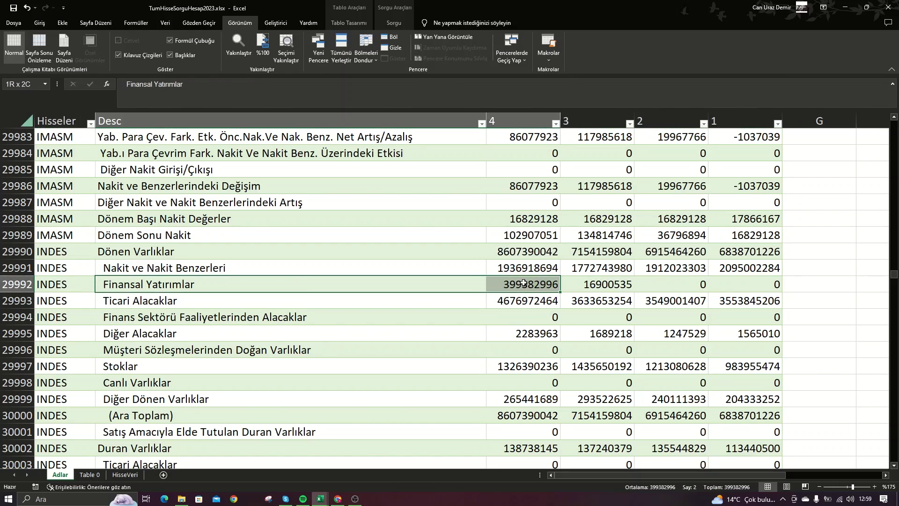
click(604, 284)
drag(486, 252, 749, 251)
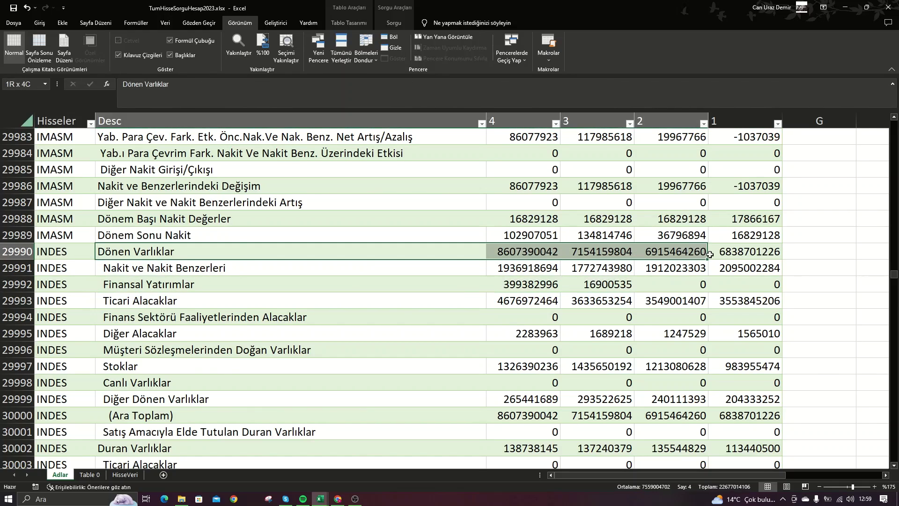
Step: Select the matching INDES balance-sheet figures on İş Yatırım, then return to Excel
key(alt+Tab)
drag(453, 356, 732, 353)
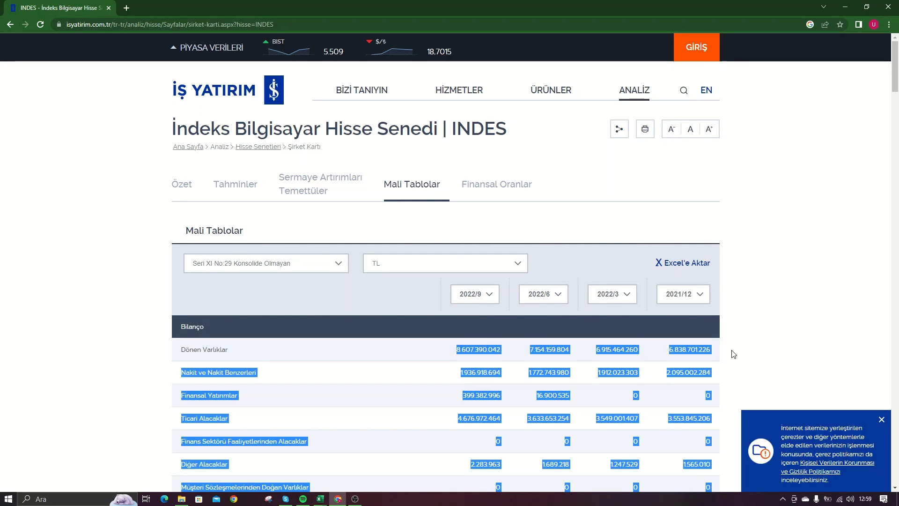
click(742, 355)
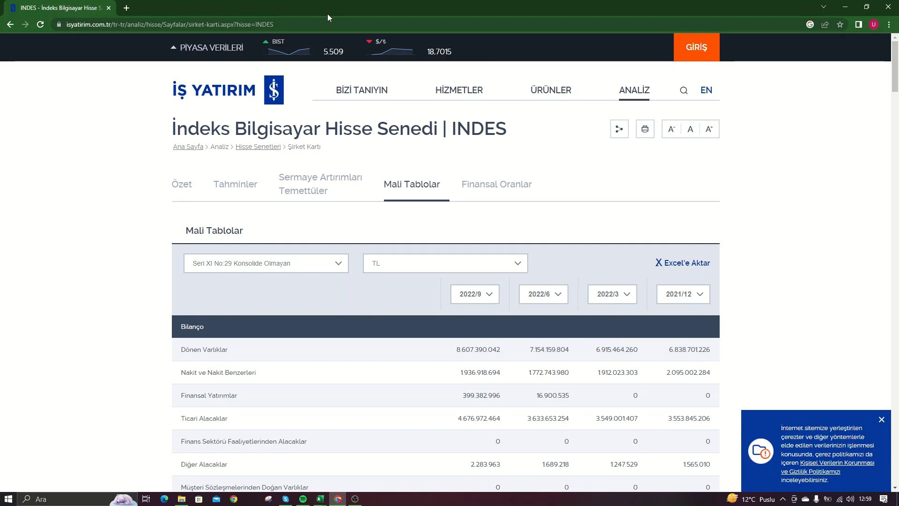
key(alt+Tab)
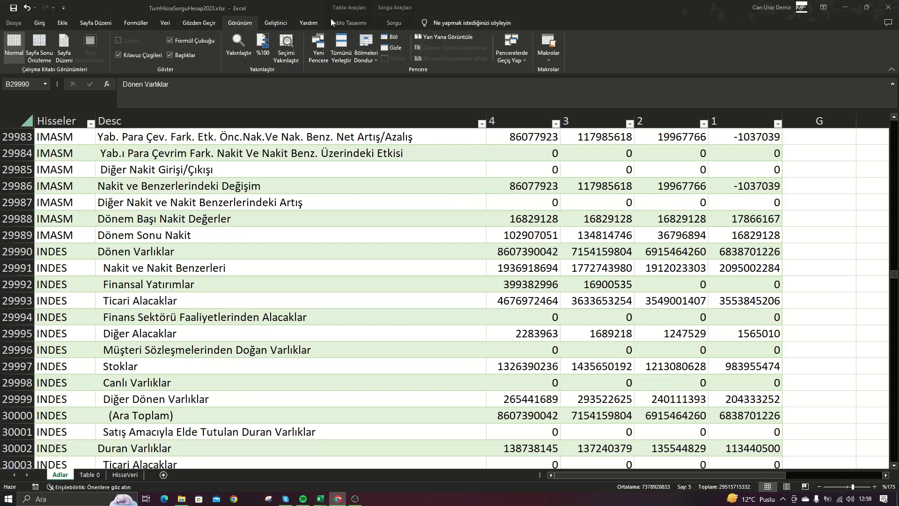
Step: Select INDES ticker cell A29990, visit the Table 0 sheet and dismiss the accessibility results
click(66, 257)
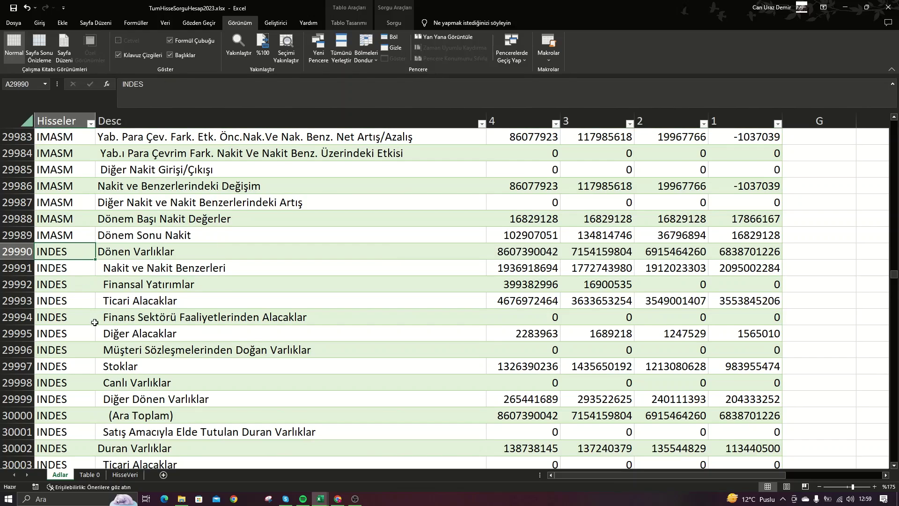
click(336, 233)
click(93, 476)
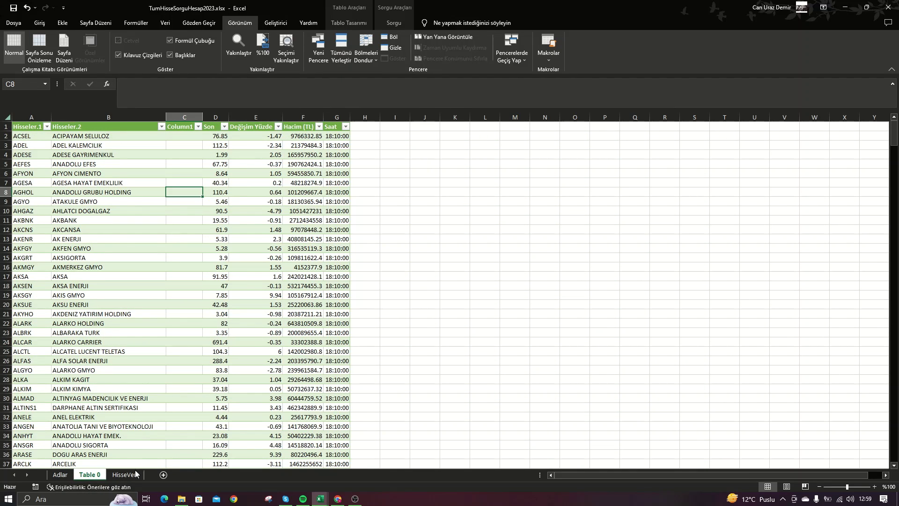
click(120, 486)
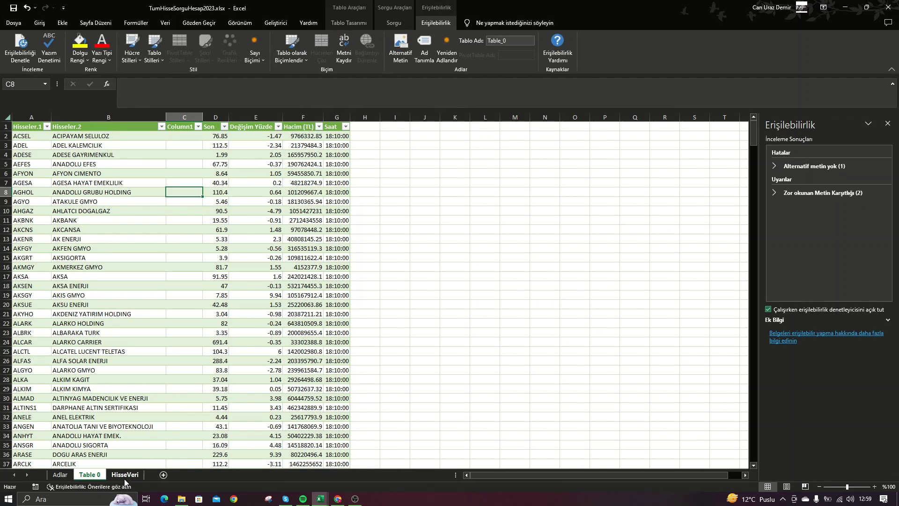
click(887, 123)
Step: On HisseVeri, inspect the formulas in A3, E3 and F3 that pull from Adlar
click(125, 473)
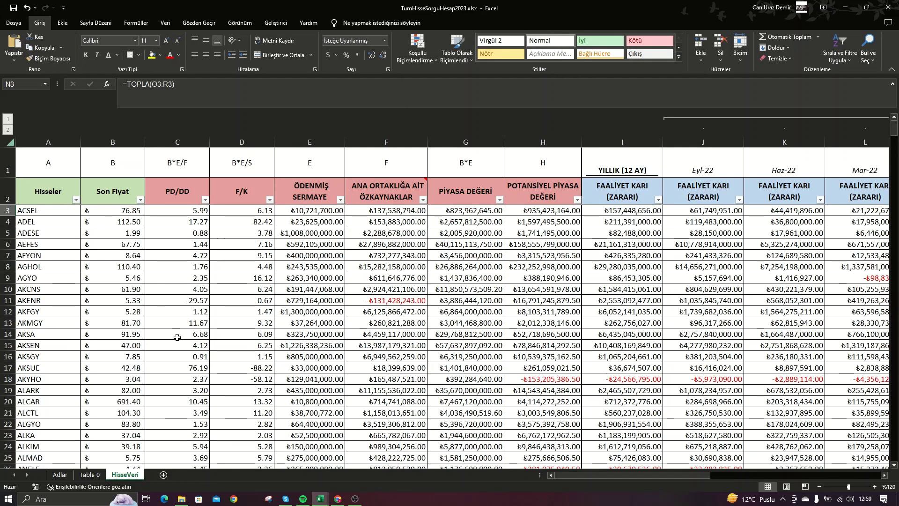
click(70, 211)
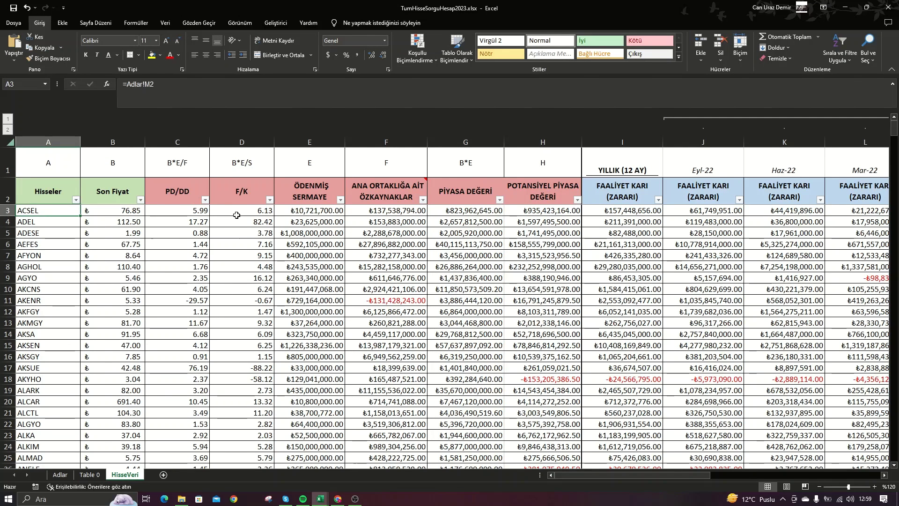
click(309, 210)
click(401, 210)
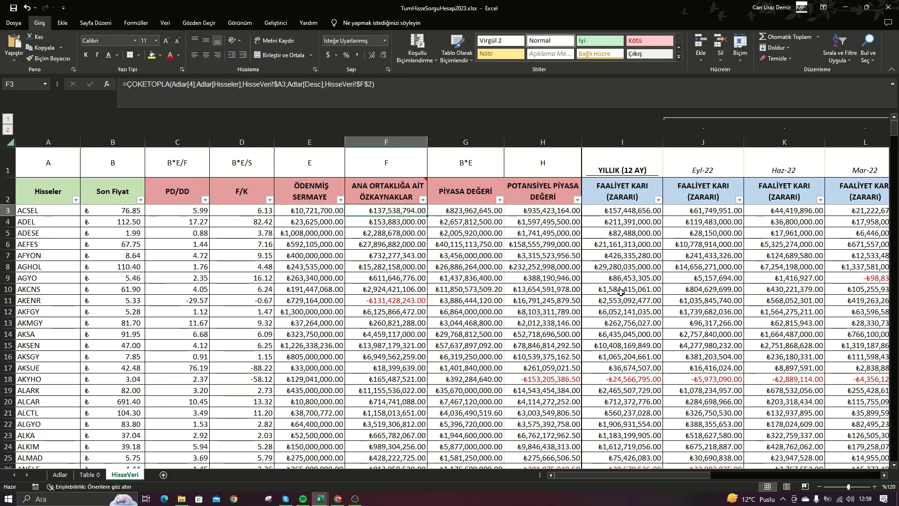
mouse_move(690, 477)
mouse_down()
mouse_move(762, 469)
mouse_move(581, 456)
mouse_up()
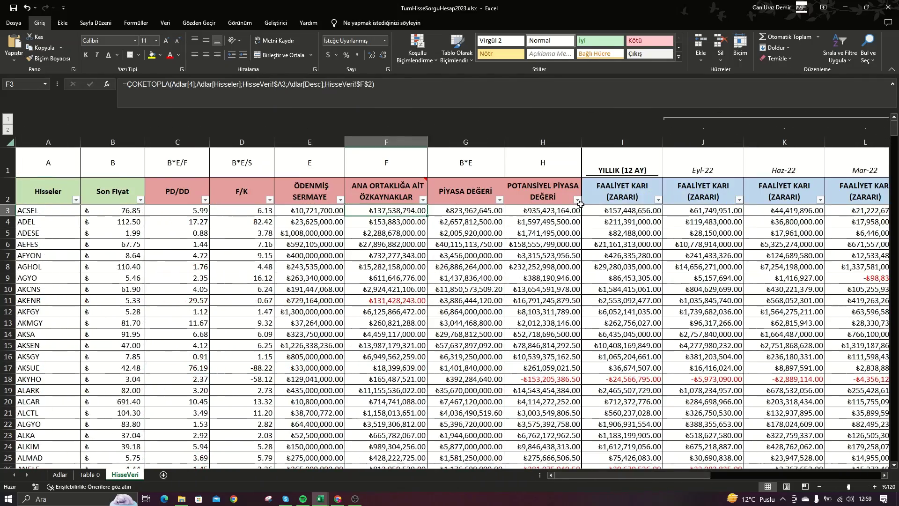
click(167, 22)
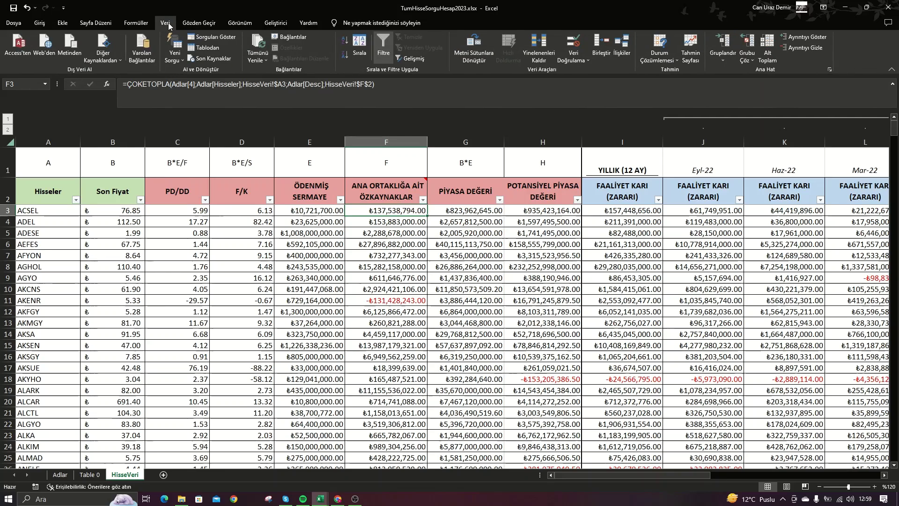
Step: Show the workbook queries, refresh Table 0 to its 492 rows, and go to the Adlar sheet
click(212, 36)
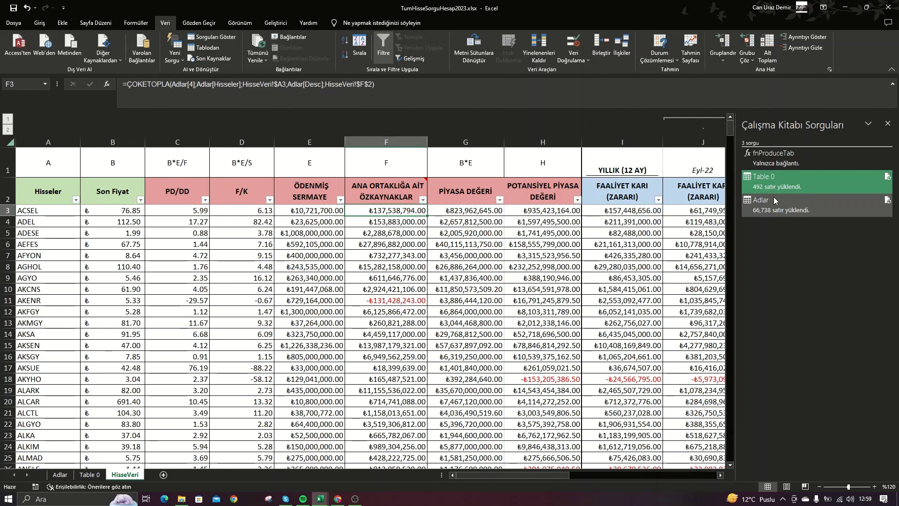
mouse_move(785, 182)
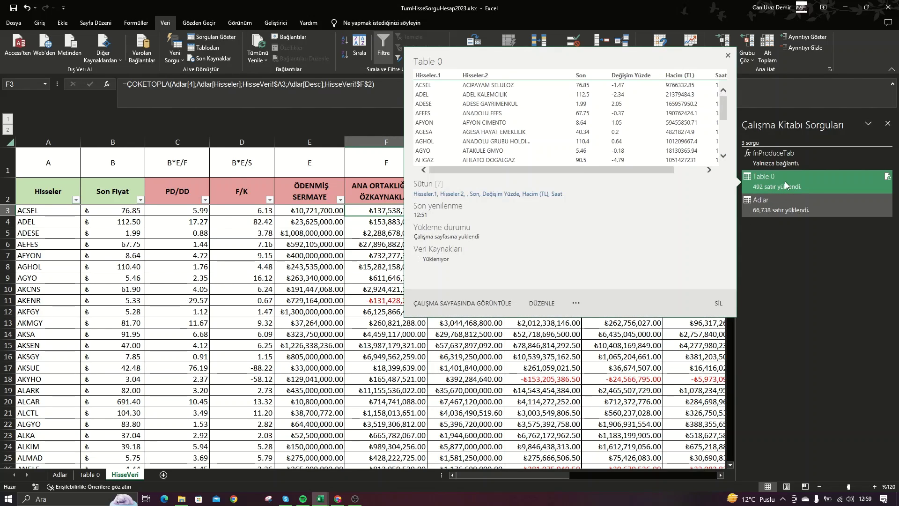
right_click(866, 176)
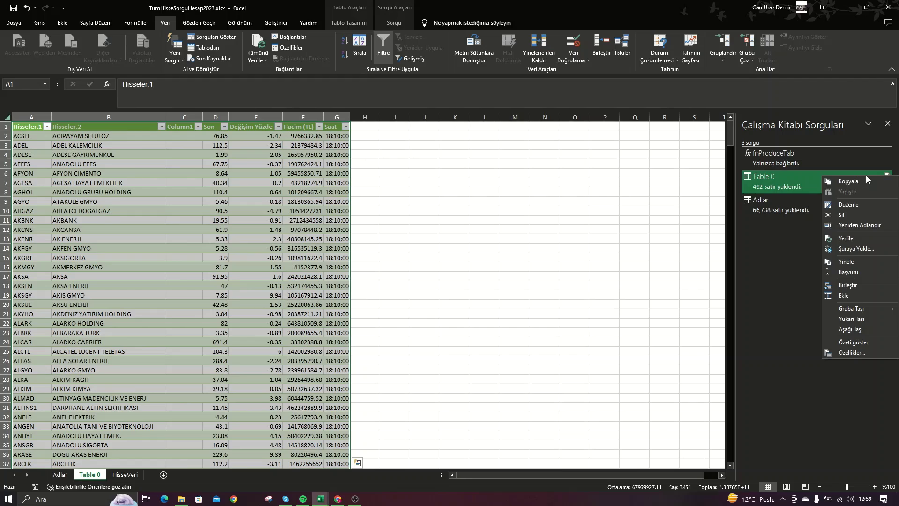
click(860, 237)
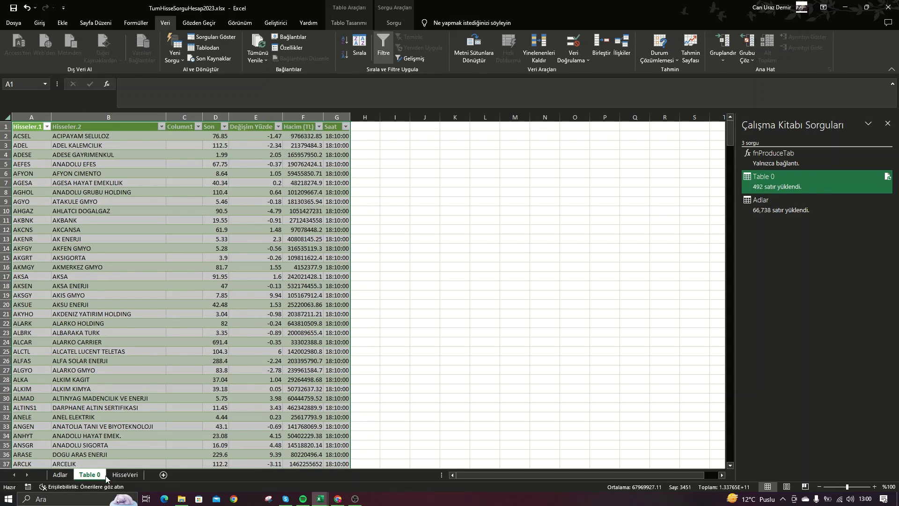
click(66, 475)
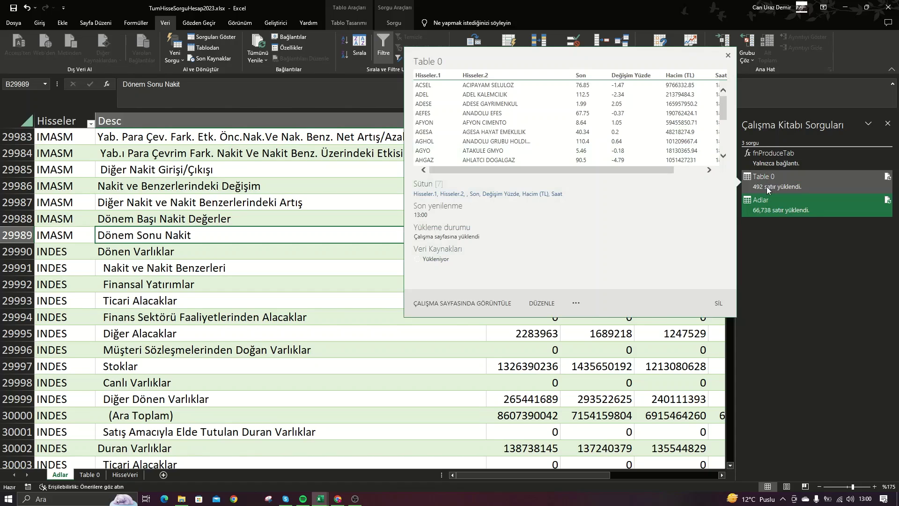
mouse_move(780, 204)
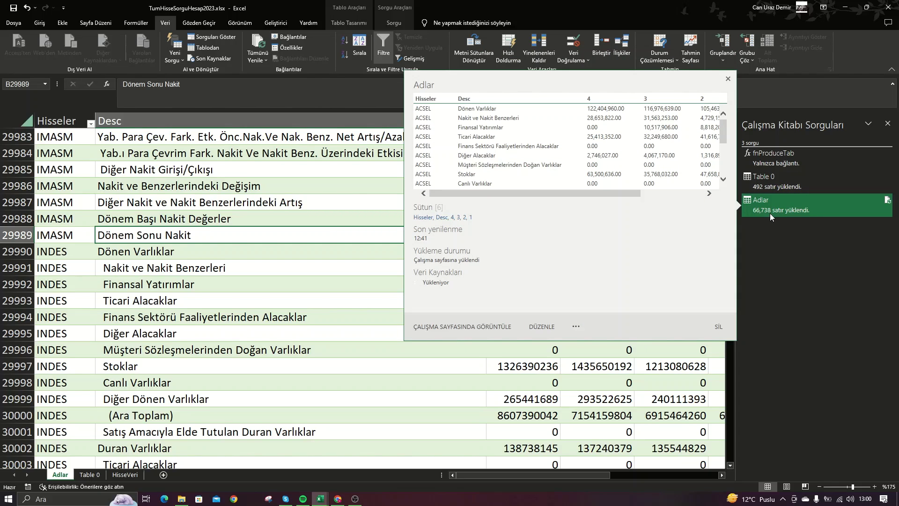
Step: Close the query preview and check the Adlar table's extent with Ctrl+Up and Ctrl+Down
click(78, 188)
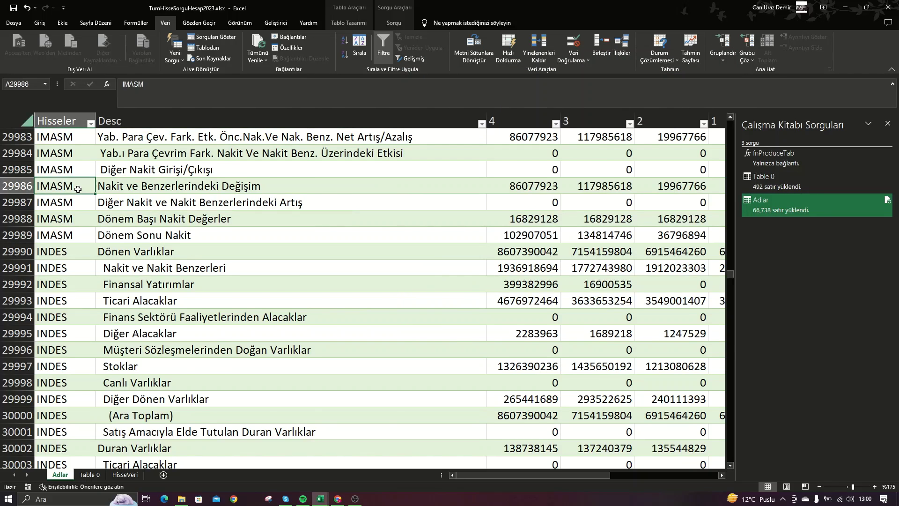
key(ctrl+Up)
key(Down)
key(Right)
key(Left)
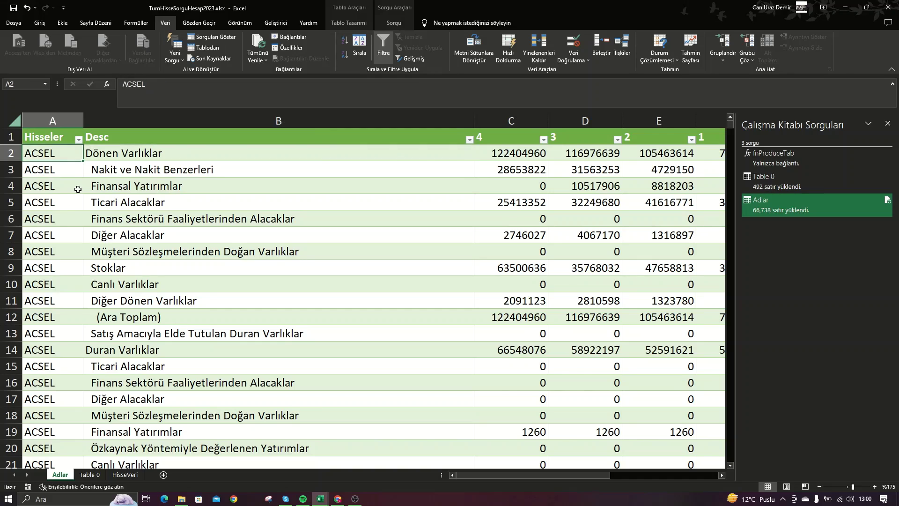
key(shift+Right)
key(shift+Left)
key(ctrl+Down)
key(ctrl+Up)
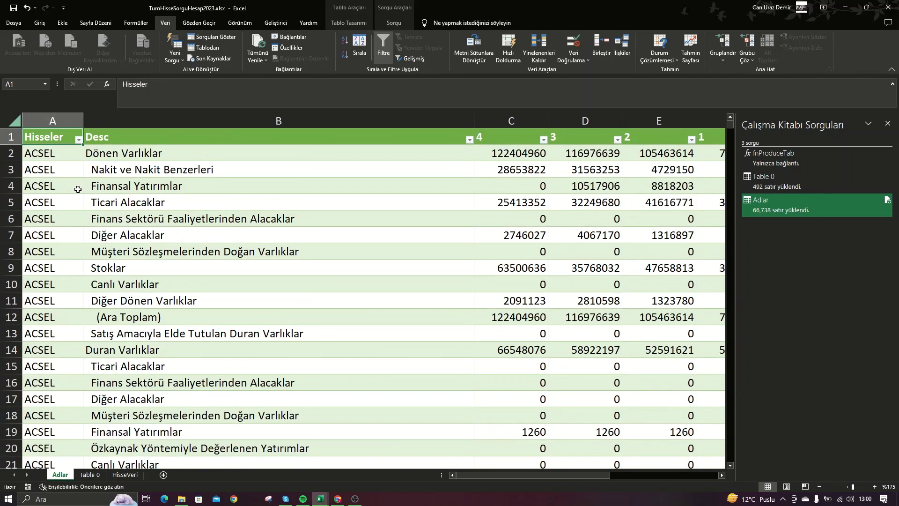
Step: Refresh the Adlar query to reload its 66,738 rows, close the queries list and change sheets
right_click(782, 206)
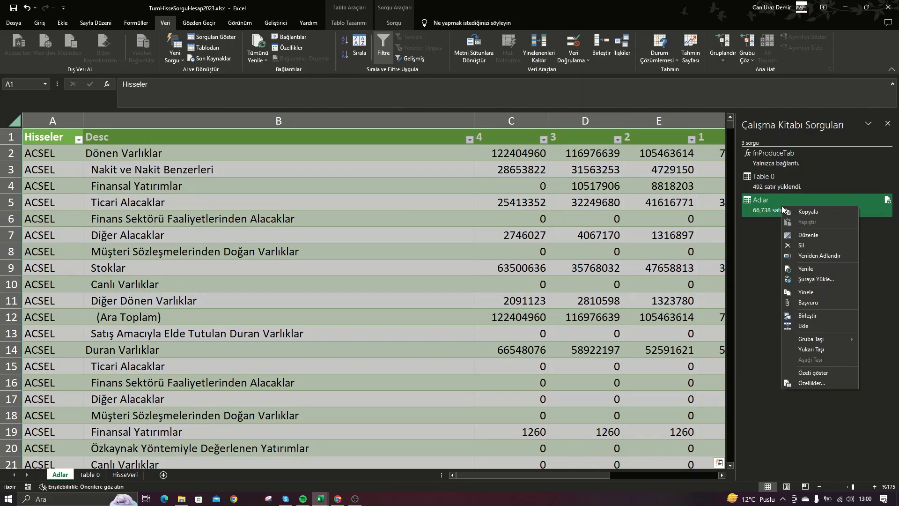
click(799, 269)
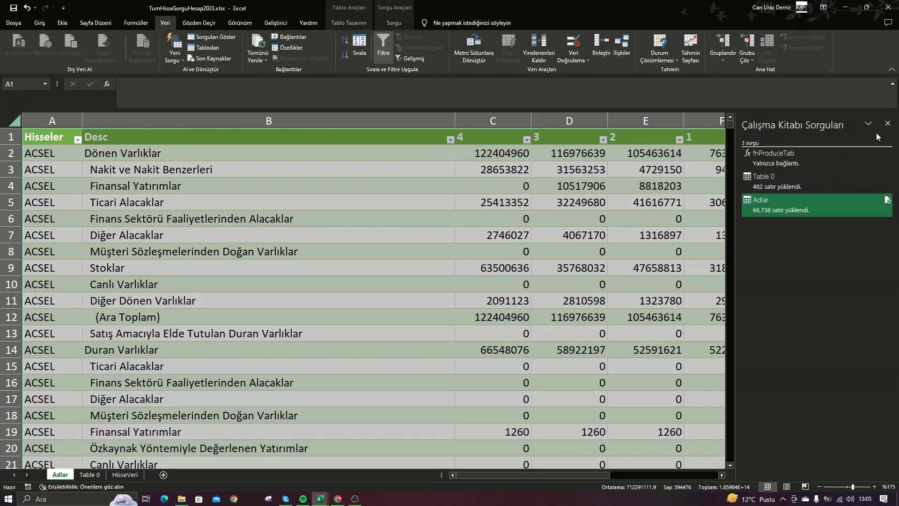
click(888, 124)
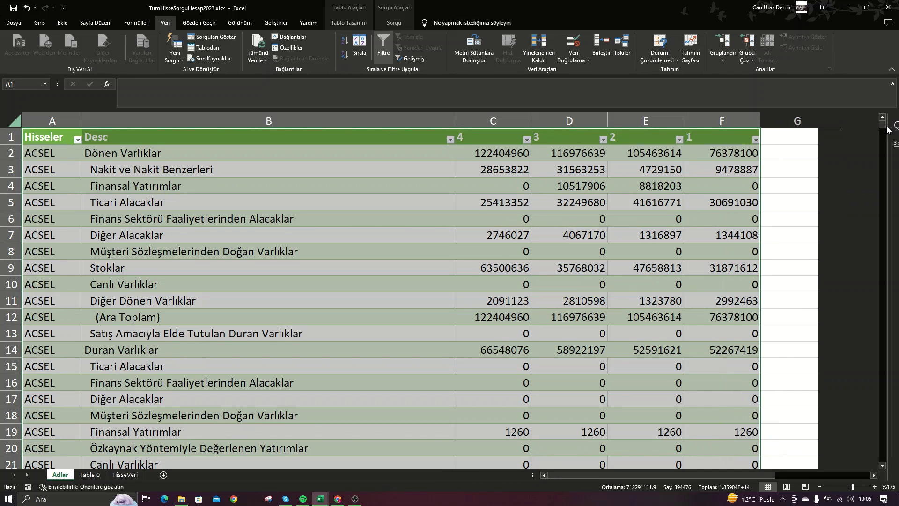
click(525, 205)
click(26, 235)
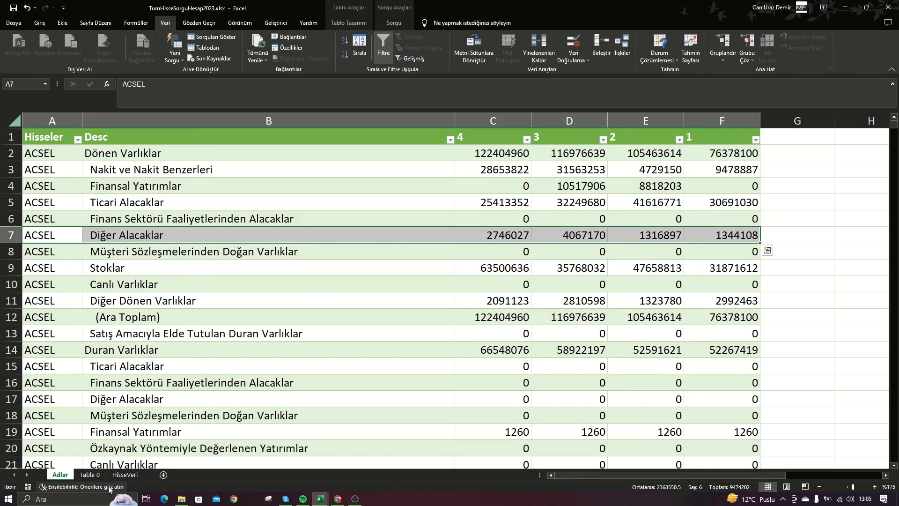
click(96, 476)
click(125, 474)
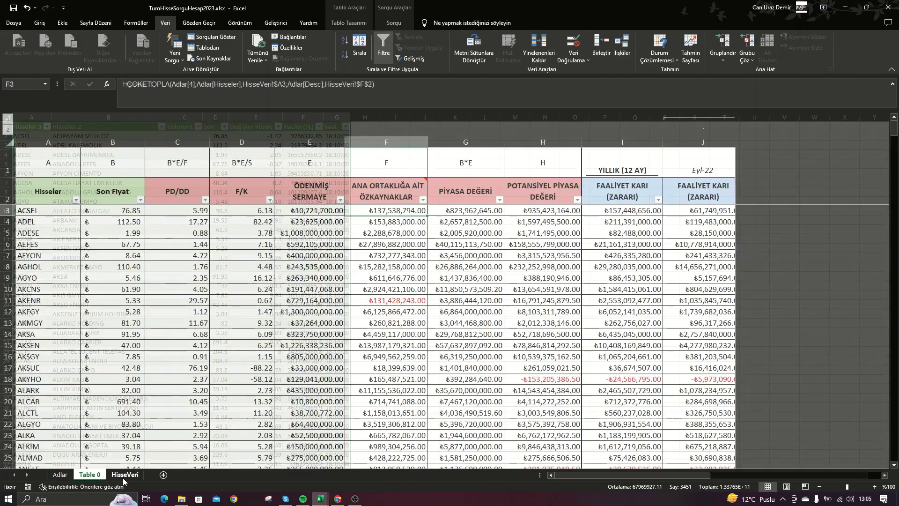
click(622, 266)
click(707, 213)
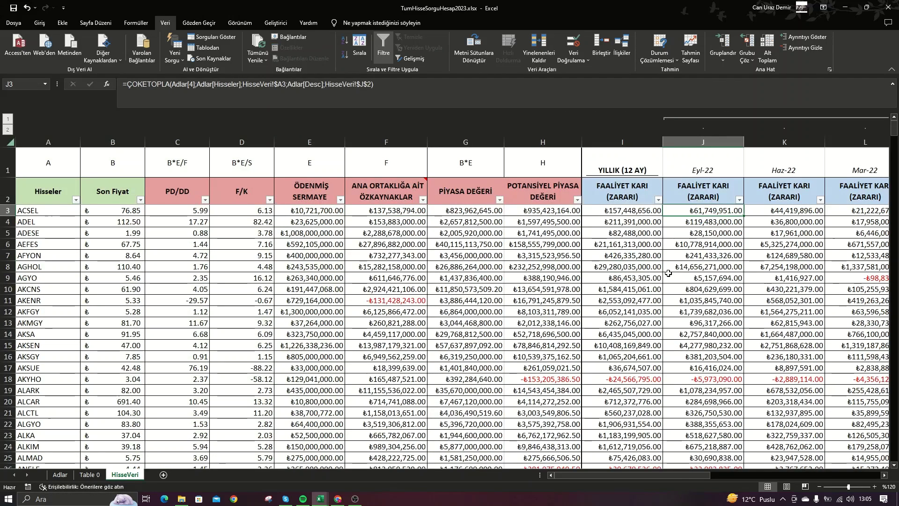
mouse_move(681, 475)
mouse_down()
mouse_move(767, 478)
mouse_move(732, 476)
mouse_up()
click(219, 168)
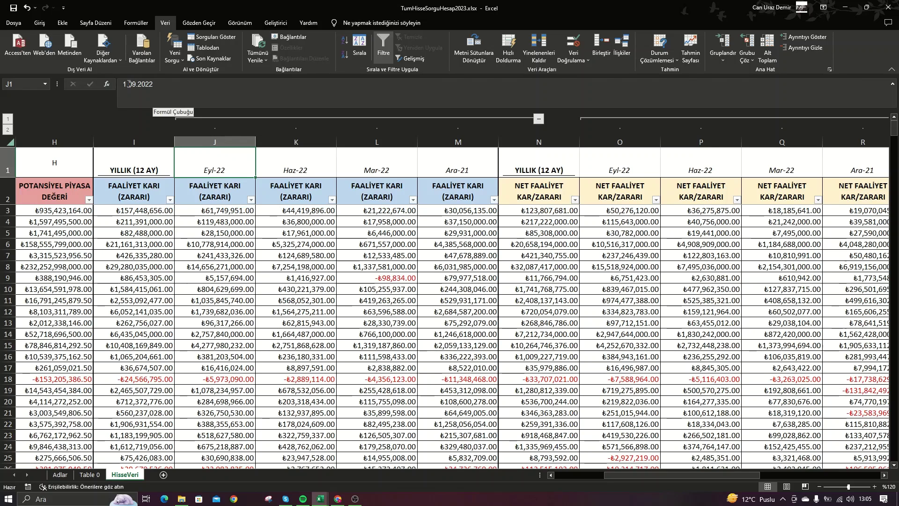
click(128, 85)
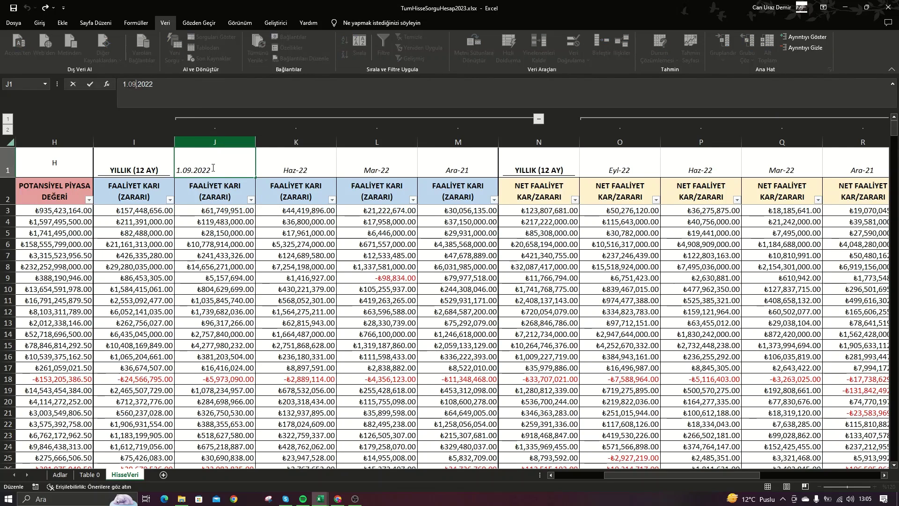
key(BackSpace)
key(BackSpace)
text(12)
key(Return)
key(Up)
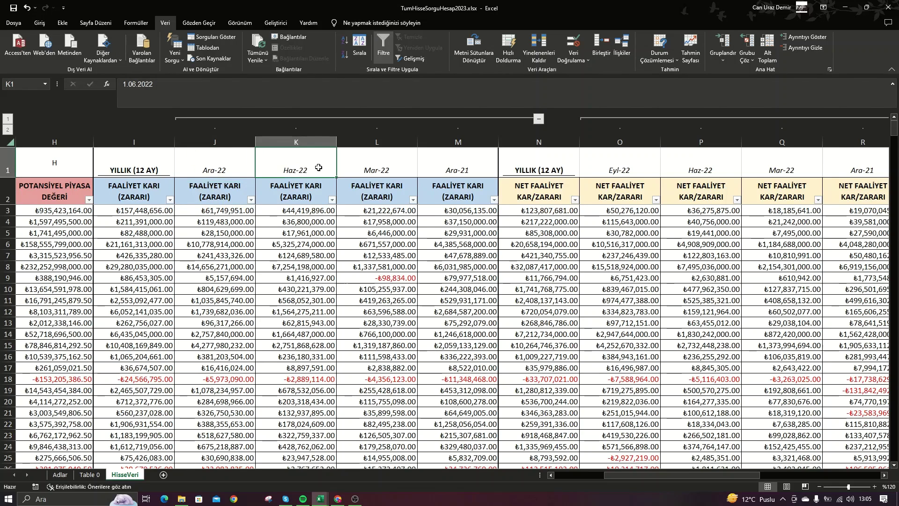
click(272, 170)
click(140, 112)
key(Escape)
click(225, 163)
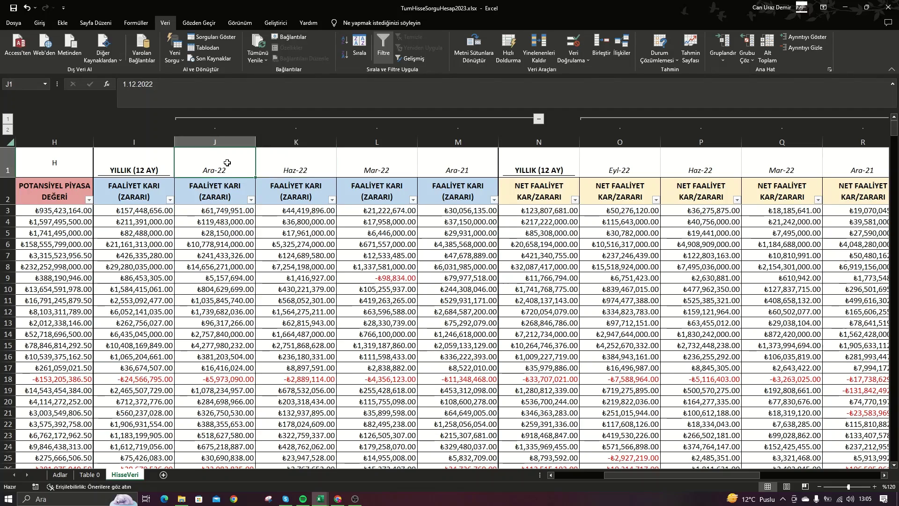
key(ctrl+z)
scroll(176, 192, left, 2)
scroll(176, 192, left, 3)
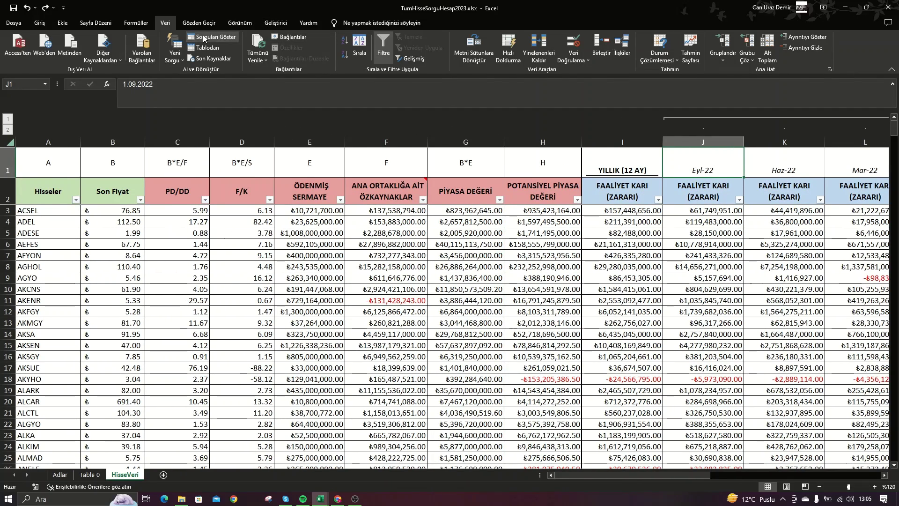
Step: Open the Adlar query in the Power Query Editor and select the fnProduceTab function
click(203, 35)
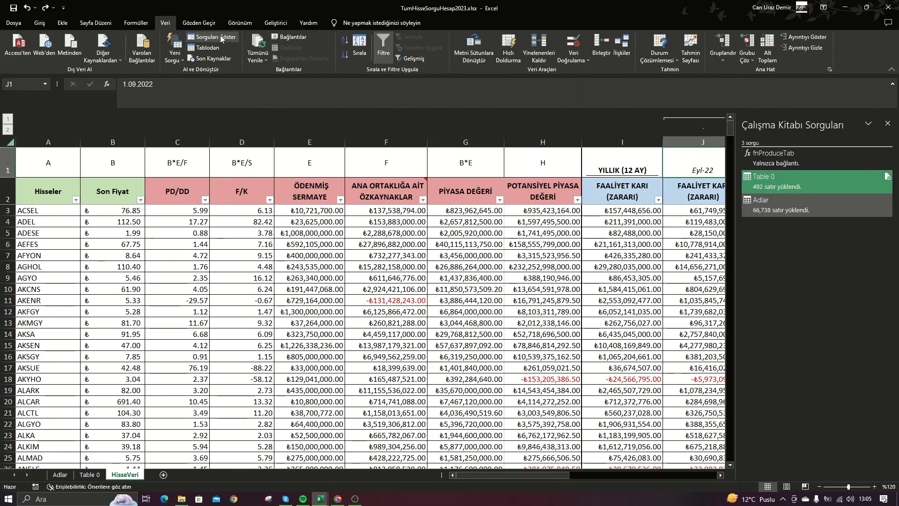
right_click(788, 207)
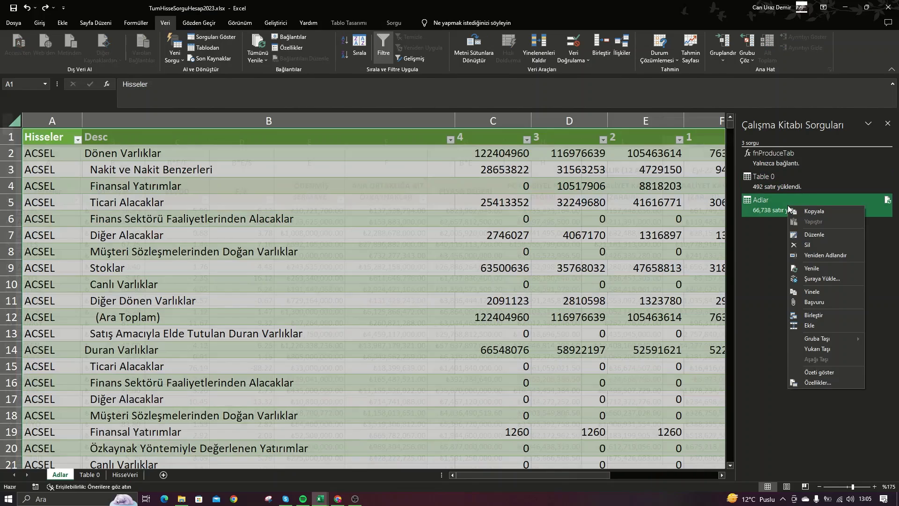
click(810, 236)
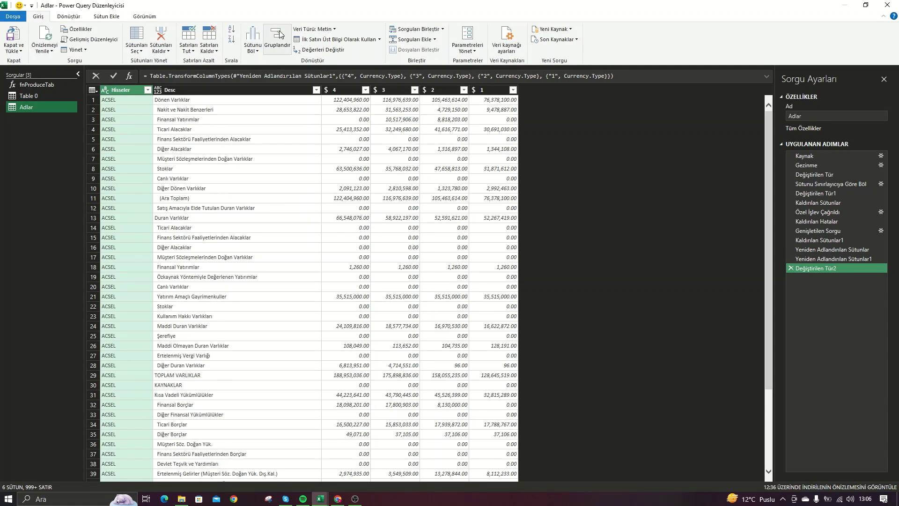
click(28, 84)
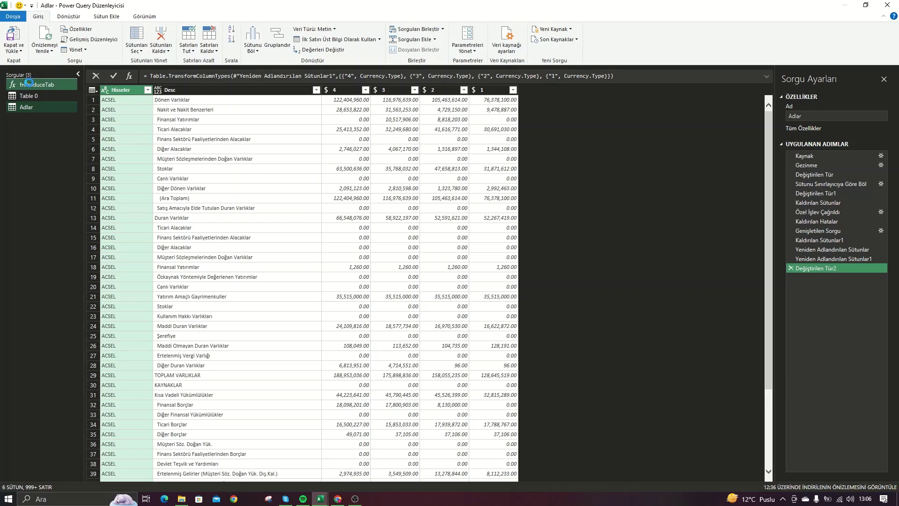
Step: Open fnProduceTab in the Advanced Editor, then reposition and widen it to show full code lines
right_click(29, 86)
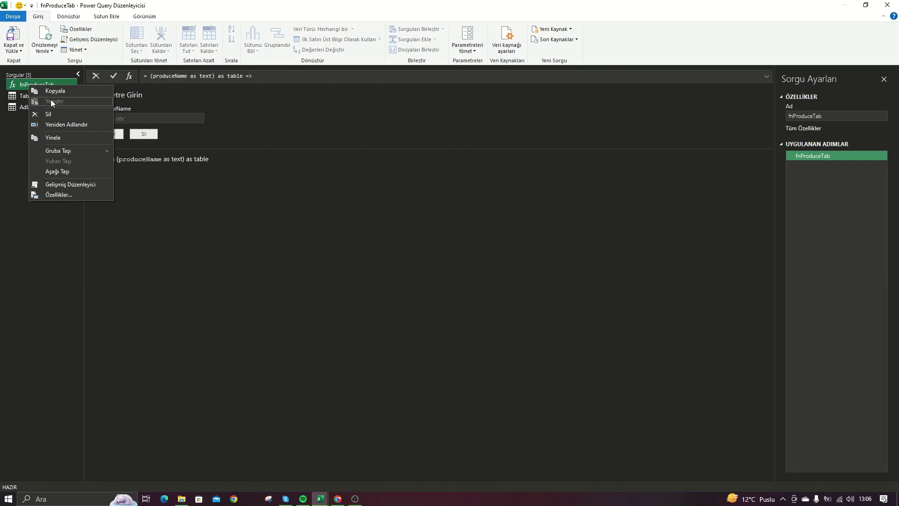
click(79, 183)
drag(373, 76, 174, 66)
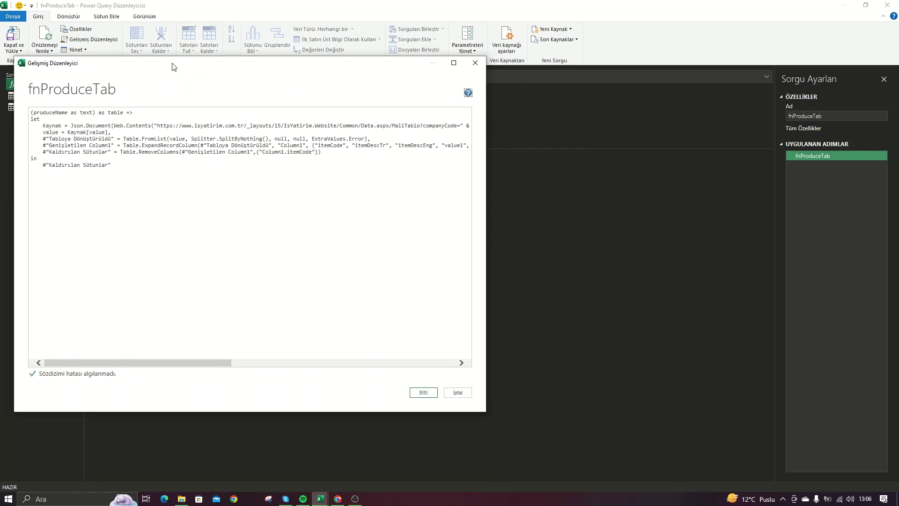
drag(487, 226, 883, 226)
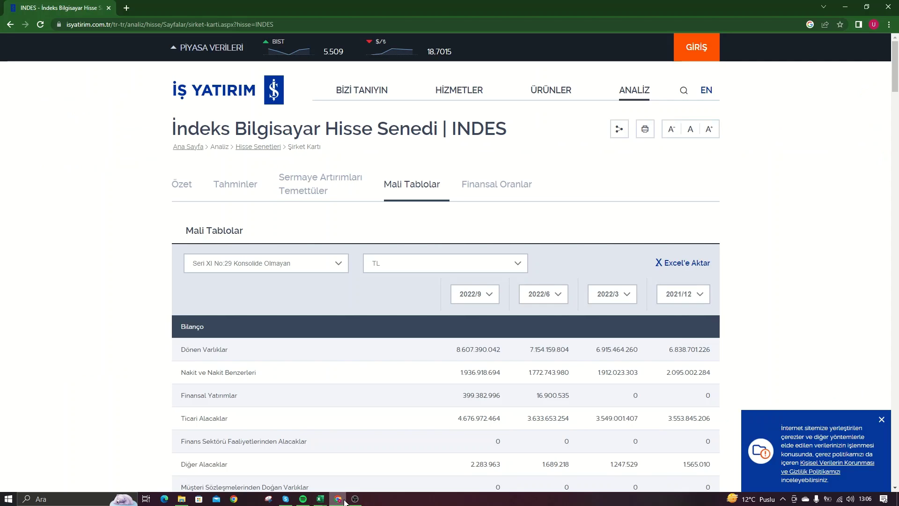
click(337, 498)
click(256, 23)
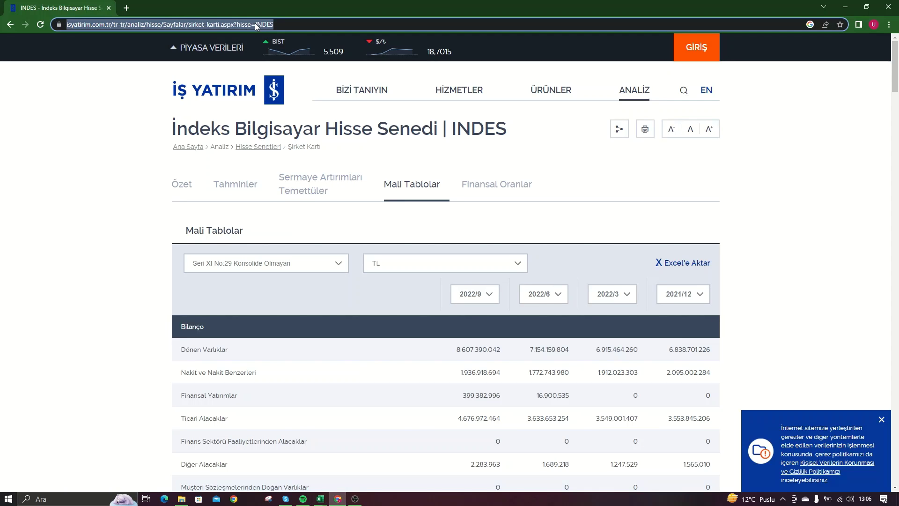
click(480, 294)
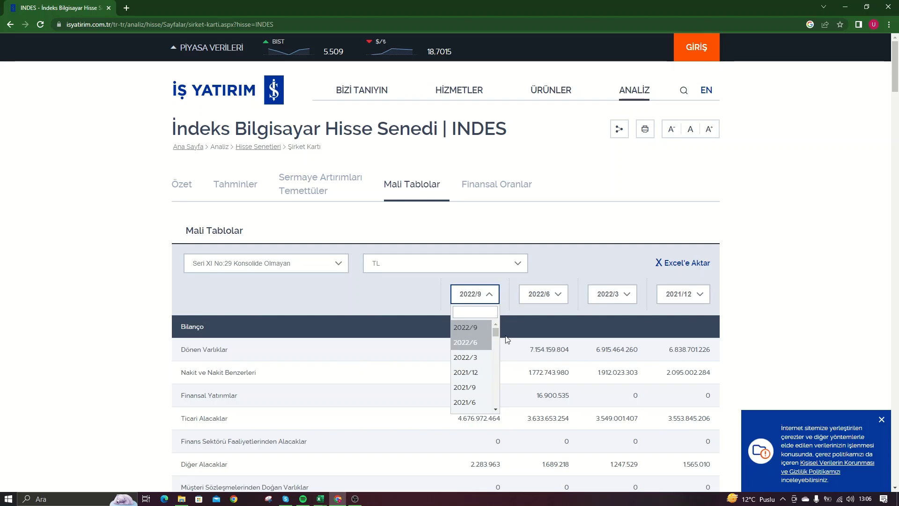
click(542, 294)
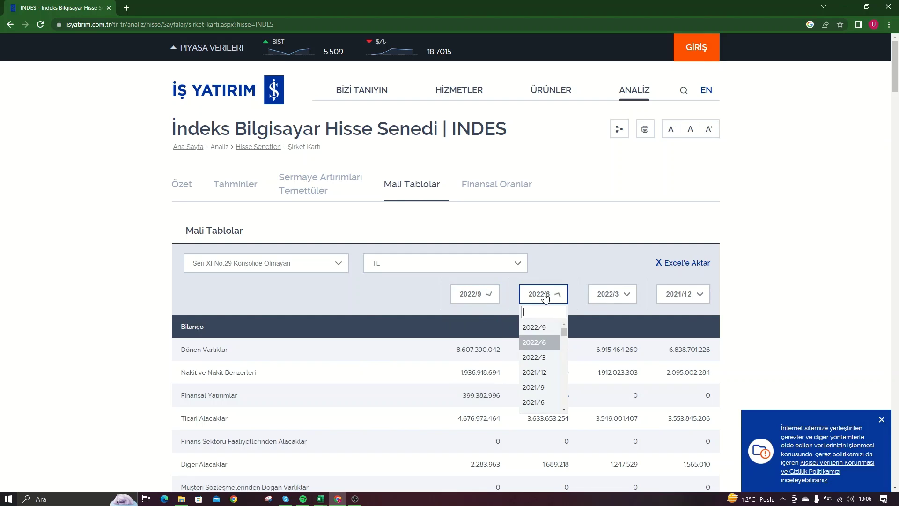
click(845, 7)
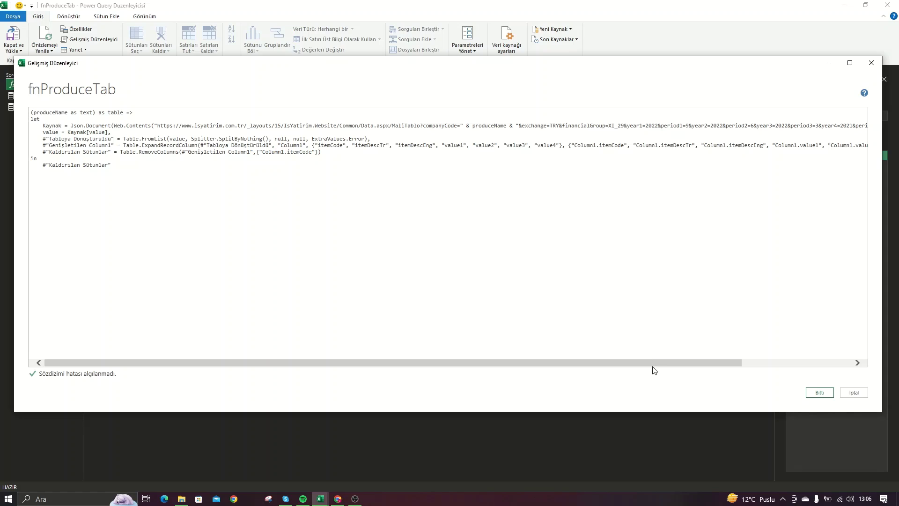
Step: Highlight and inspect the data source URL in fnProduceTab's code
drag(31, 124, 245, 123)
drag(482, 362, 592, 371)
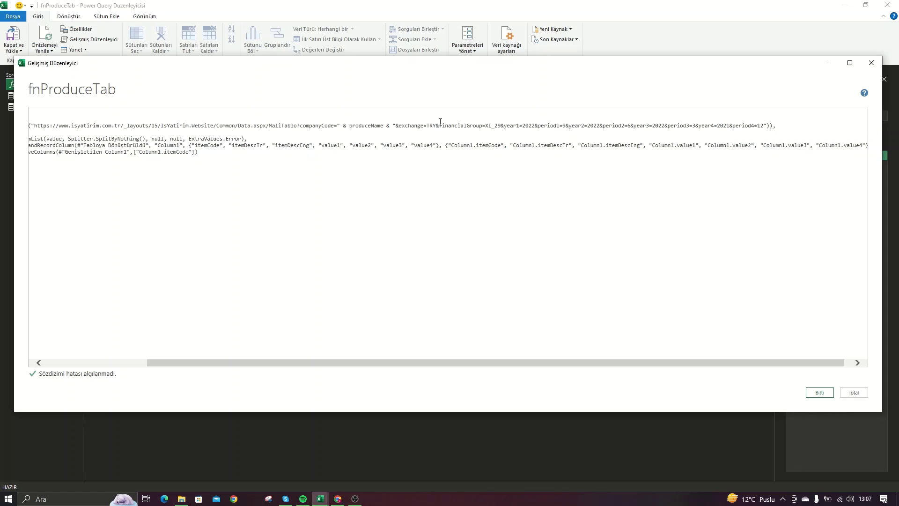
key(Up)
drag(575, 369, 681, 370)
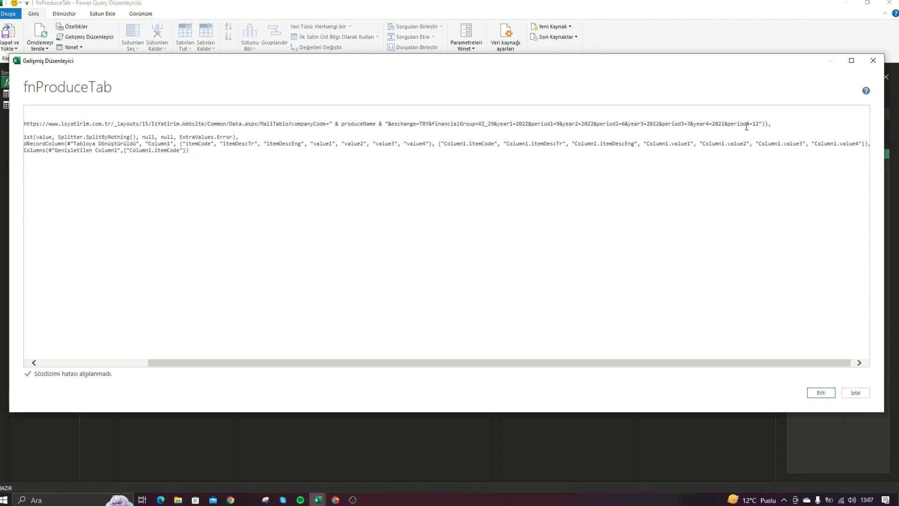
Step: Change the URL parameters to period1=12, period2=9, period3=6, year4=2022 and period4=3
click(506, 123)
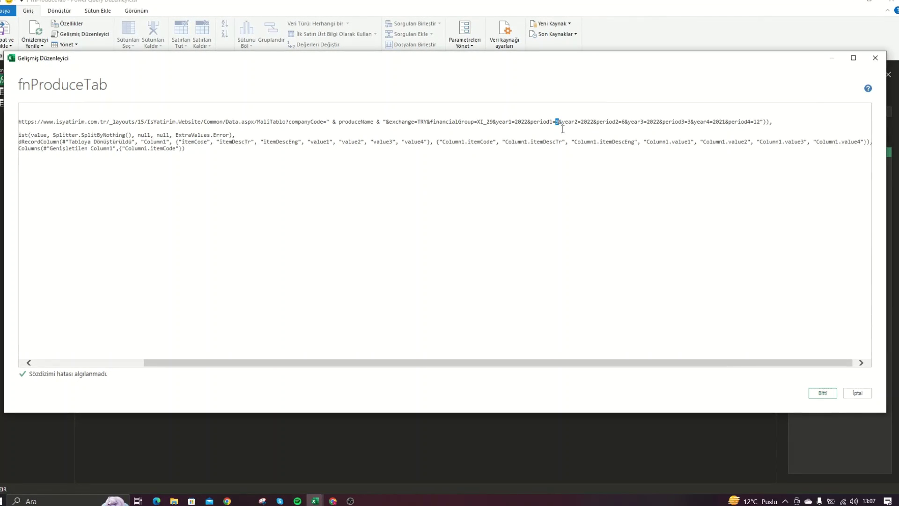
text(12)
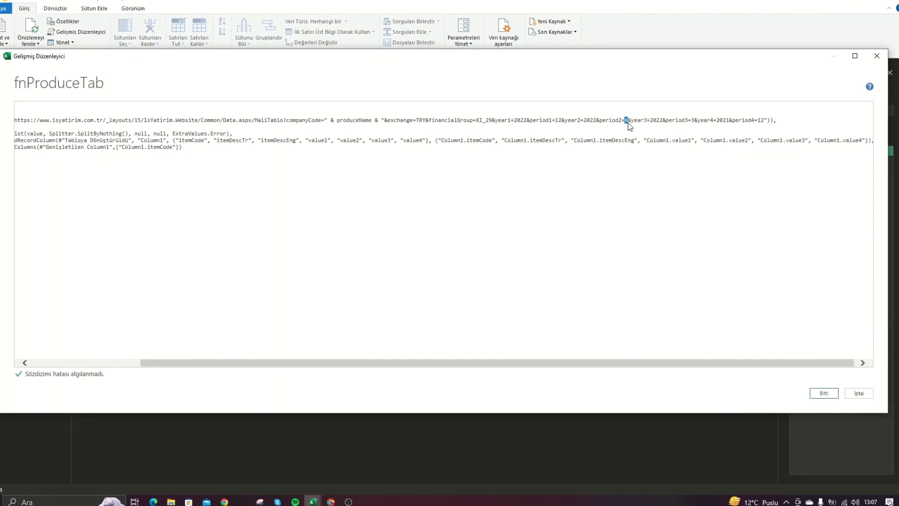
text(9)
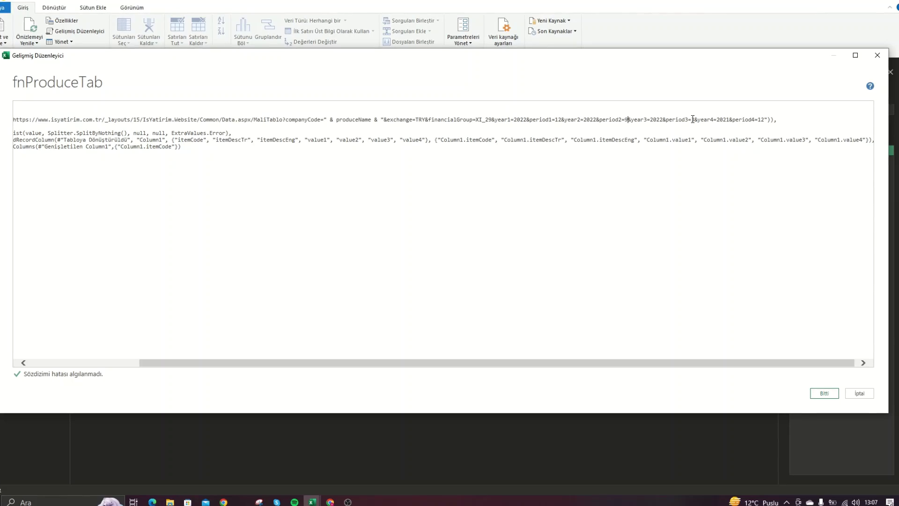
double_click(692, 118)
text(6)
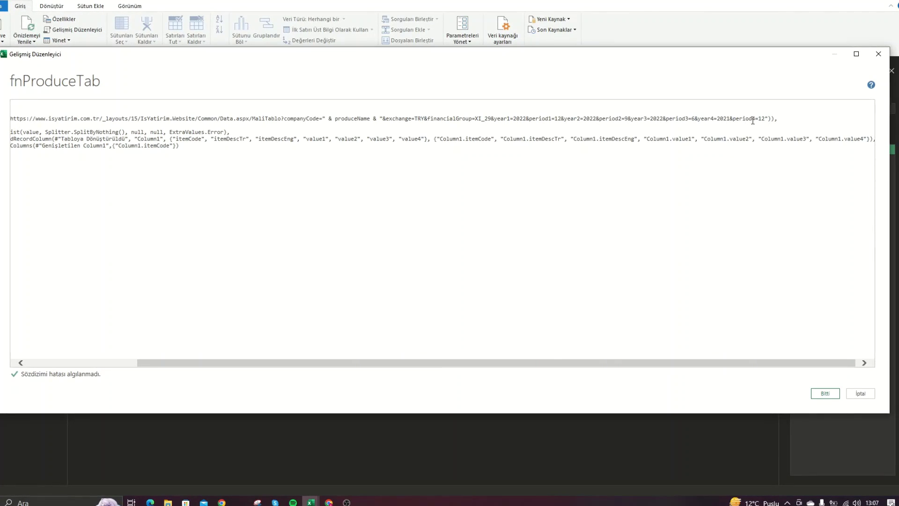
double_click(724, 118)
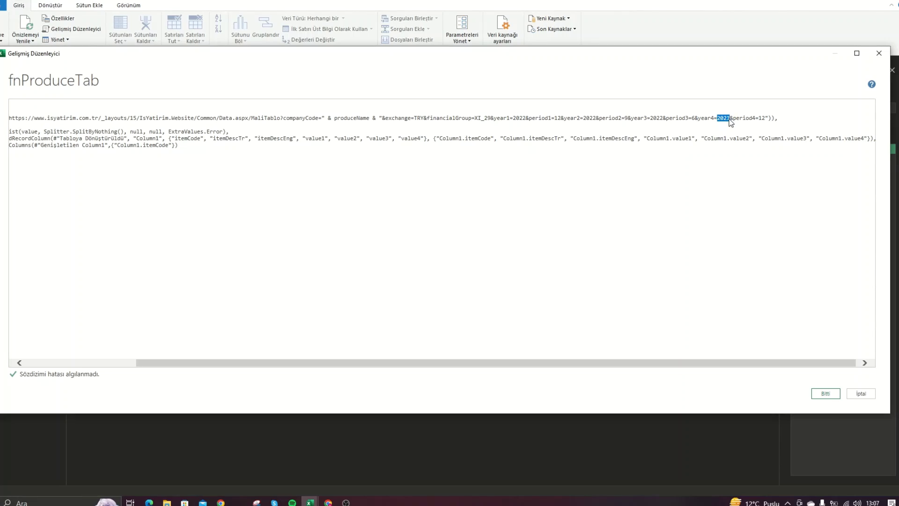
text(2022)
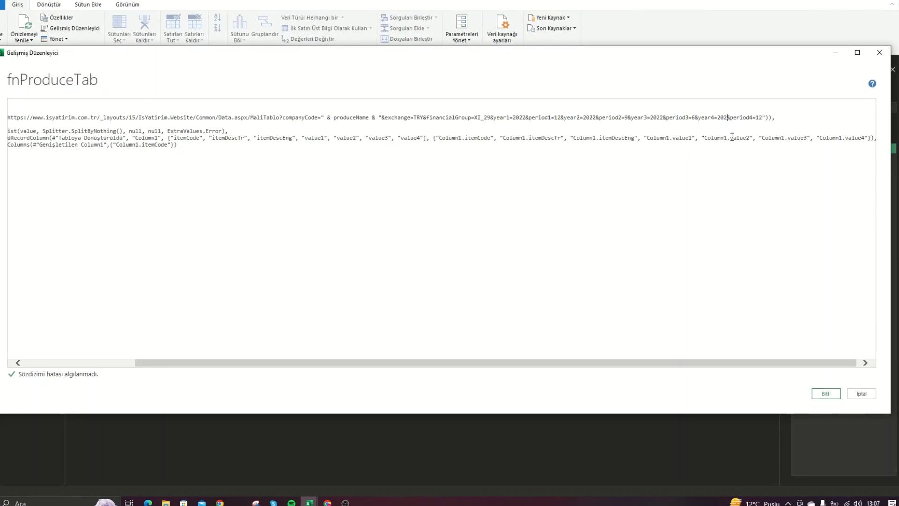
double_click(762, 116)
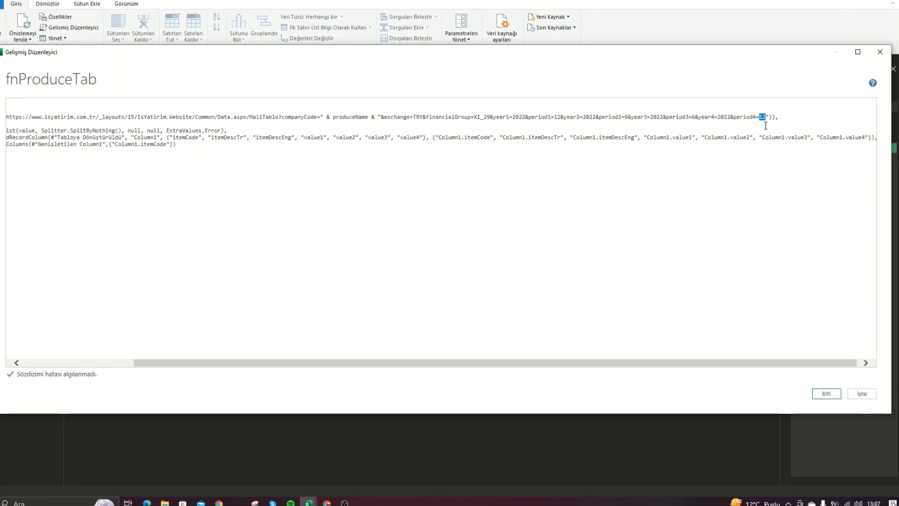
text(3)
click(785, 120)
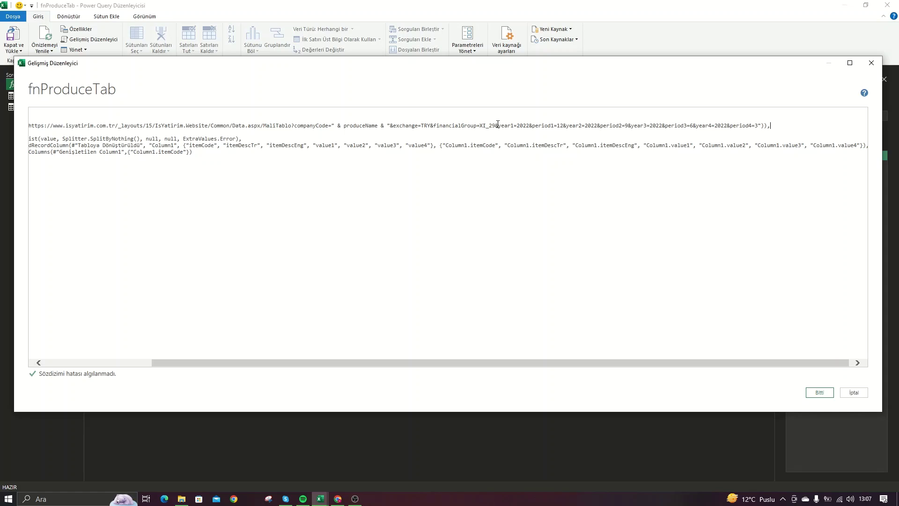
Step: Review the edited URL line and the rest of the query code
drag(497, 125, 556, 126)
click(765, 126)
drag(797, 125, 241, 138)
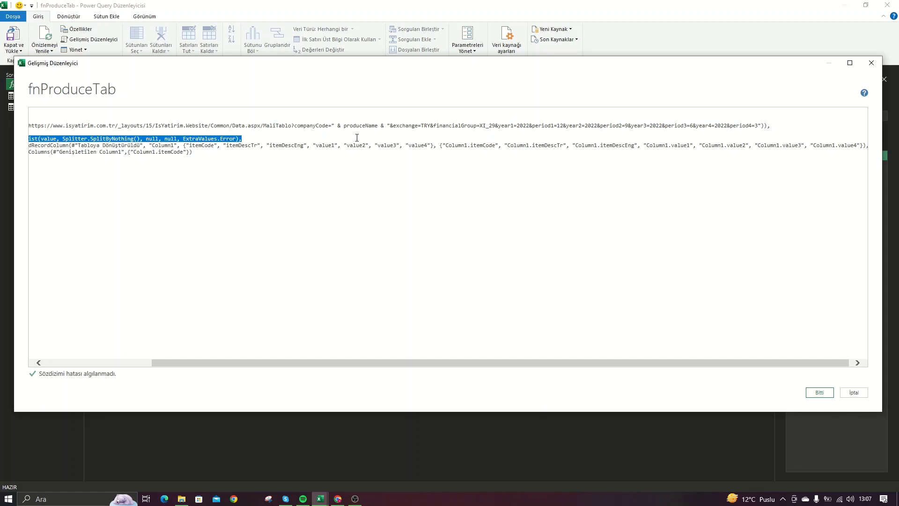
click(344, 131)
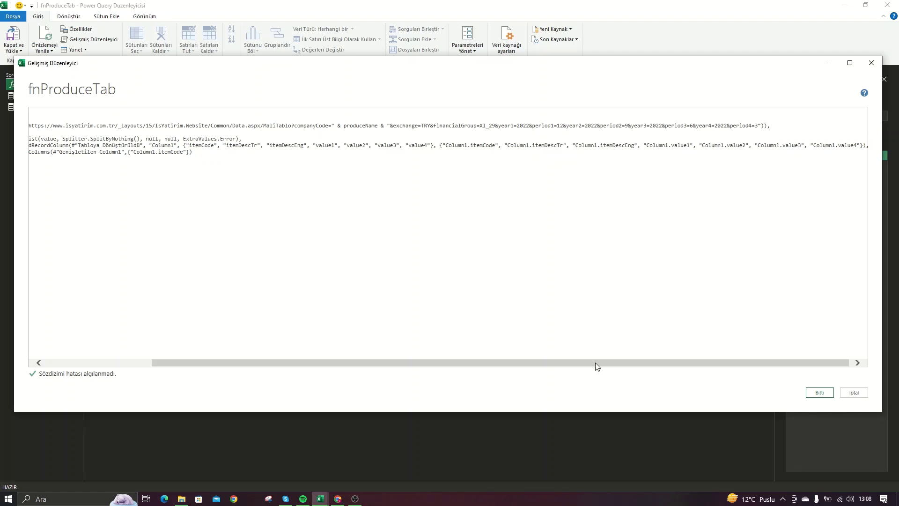
drag(597, 366, 423, 350)
drag(223, 181, 1, 76)
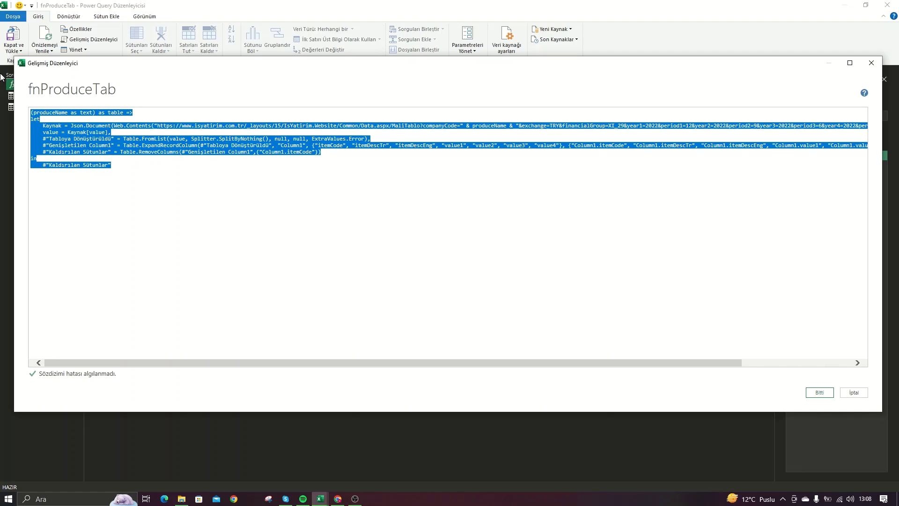
click(158, 175)
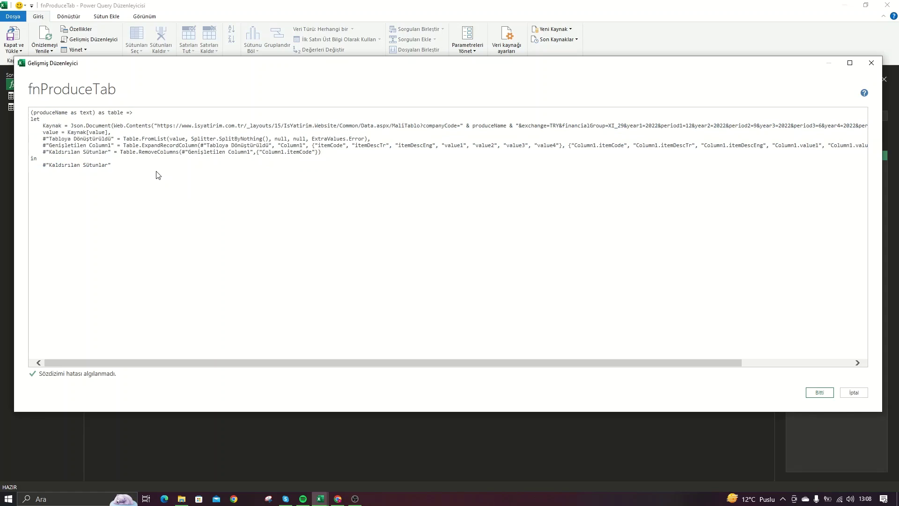
Step: Close the Advanced Editor, Power Query editor and Workbook Queries pane, returning to the Adlar sheet
click(871, 63)
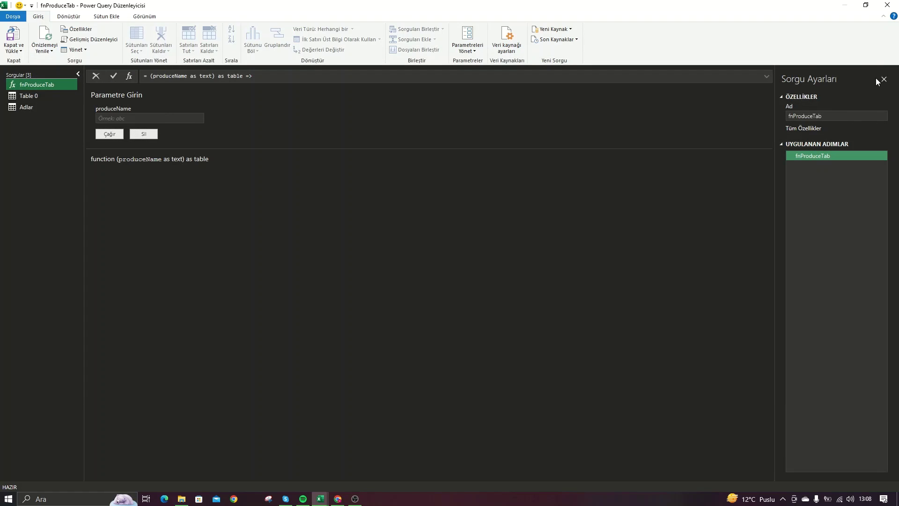
click(884, 80)
click(886, 4)
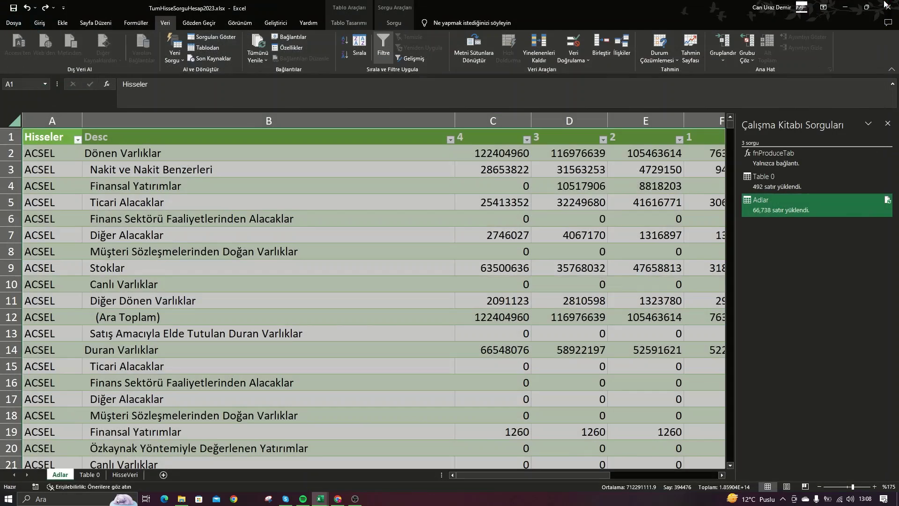
click(575, 201)
click(888, 123)
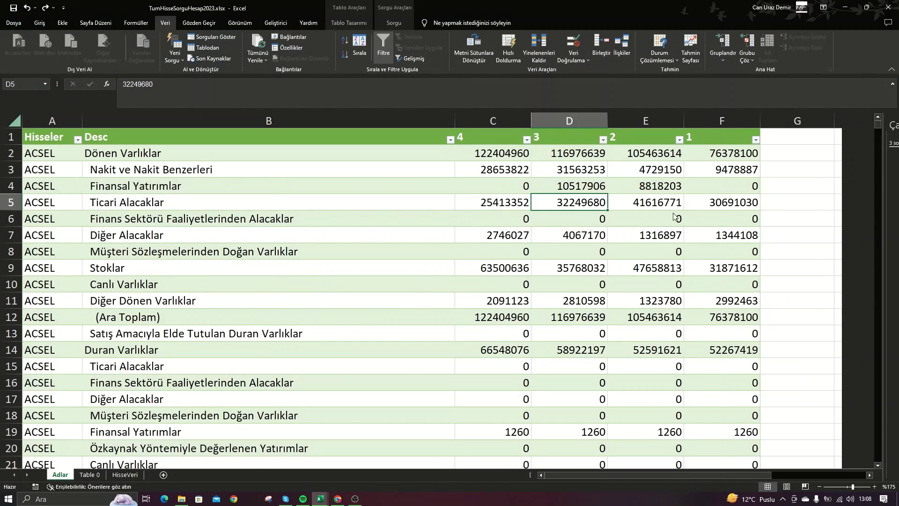
Step: Go via Table 0 to HisseVeri, check the Haz-22 headers, collapse a quarterly column group
click(91, 476)
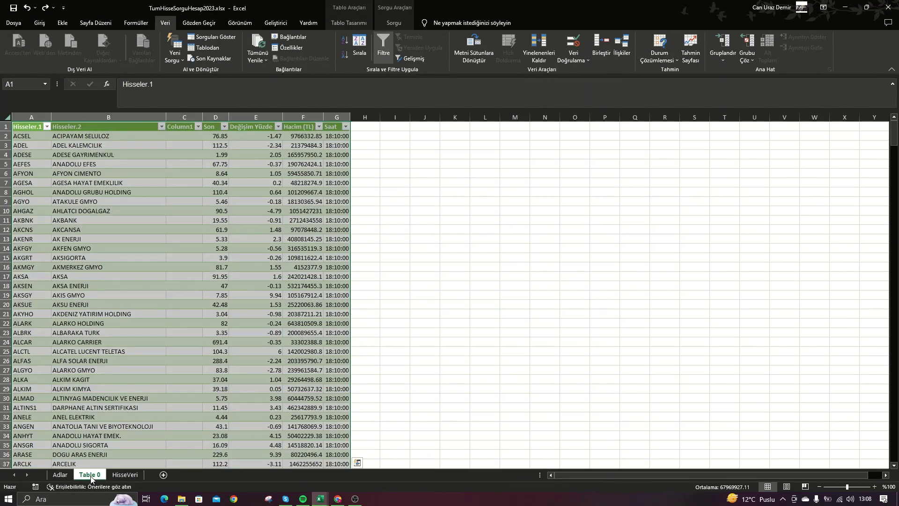
click(122, 475)
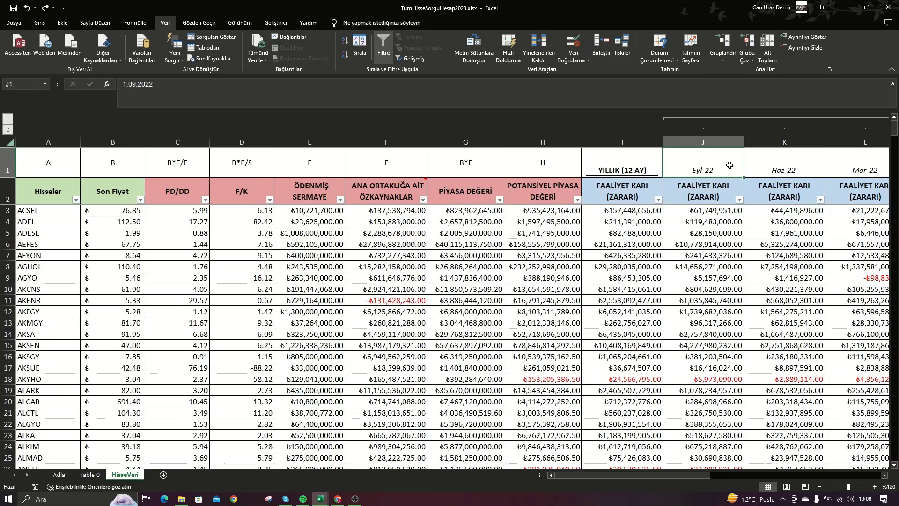
click(755, 162)
key(Right)
key(Right)
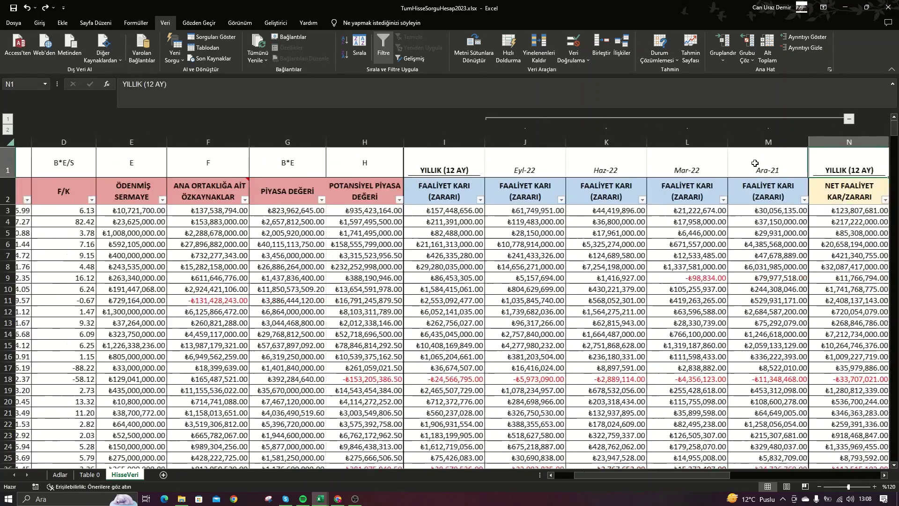
key(Right)
key(Right)
key(Right)
click(615, 119)
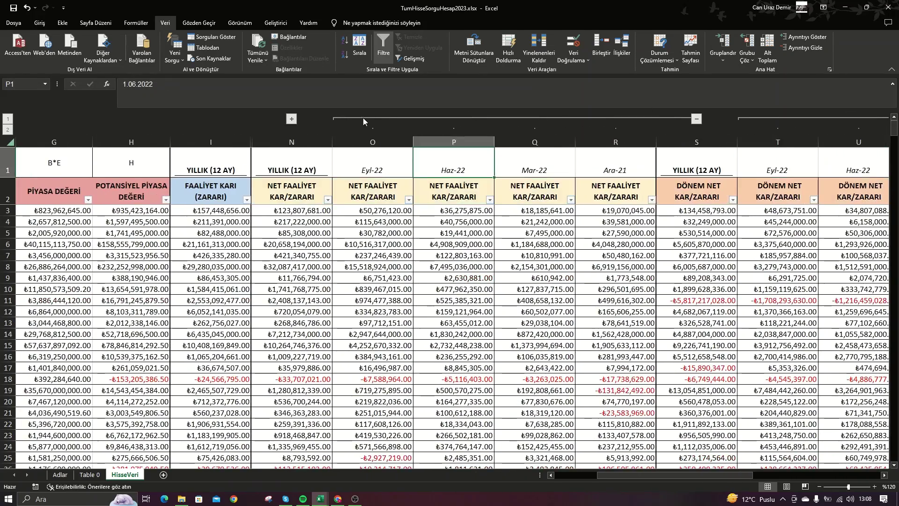
key(ctrl+Home)
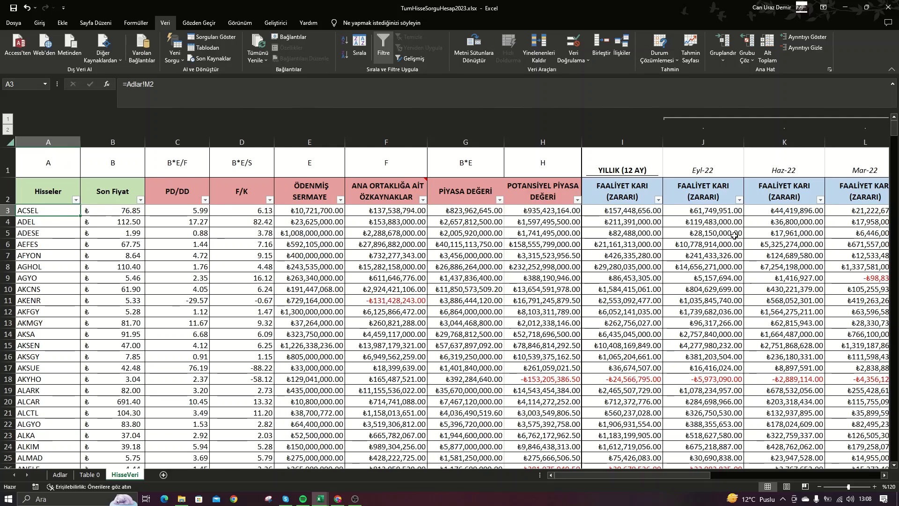